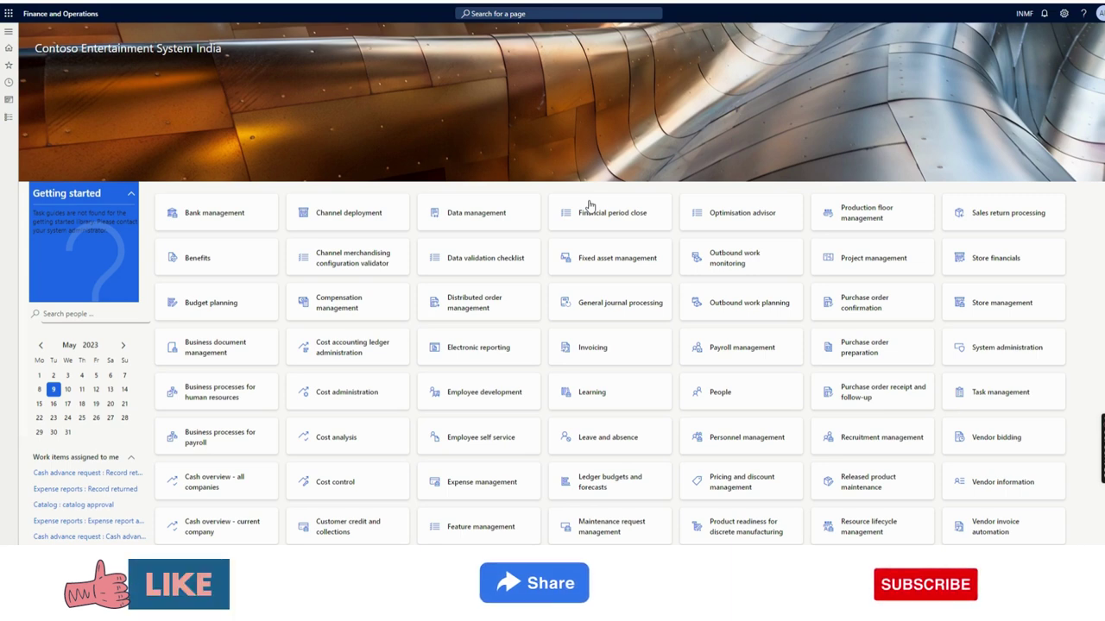
- Open Accounts payable parameters from the Accounts payable module's Setup links
click(9, 116)
click(45, 135)
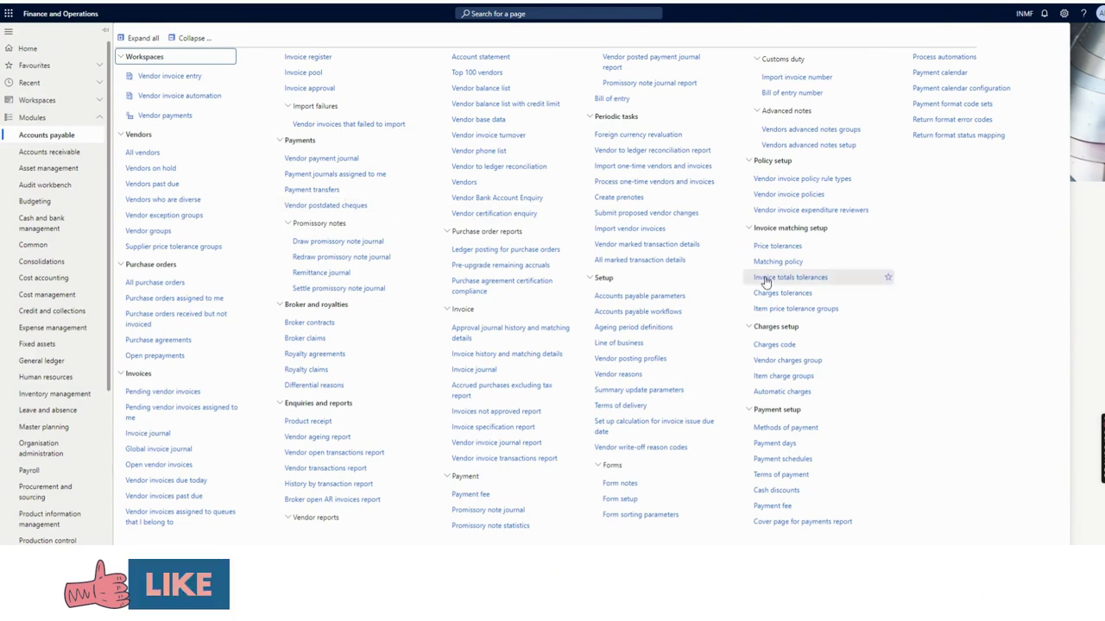
click(662, 299)
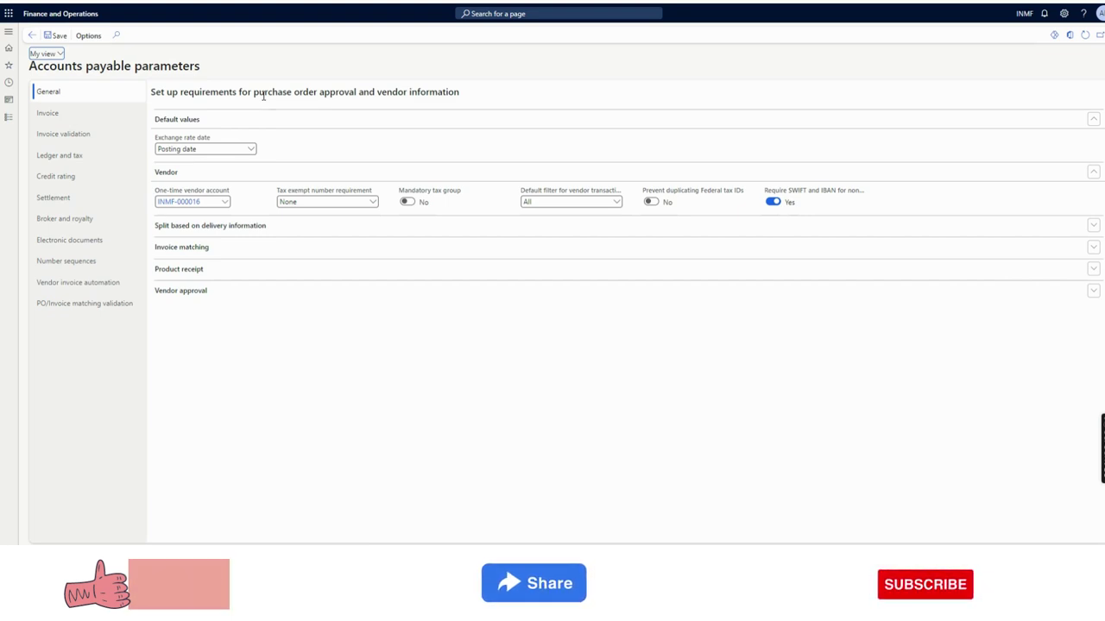
drag(155, 192, 231, 191)
click(251, 196)
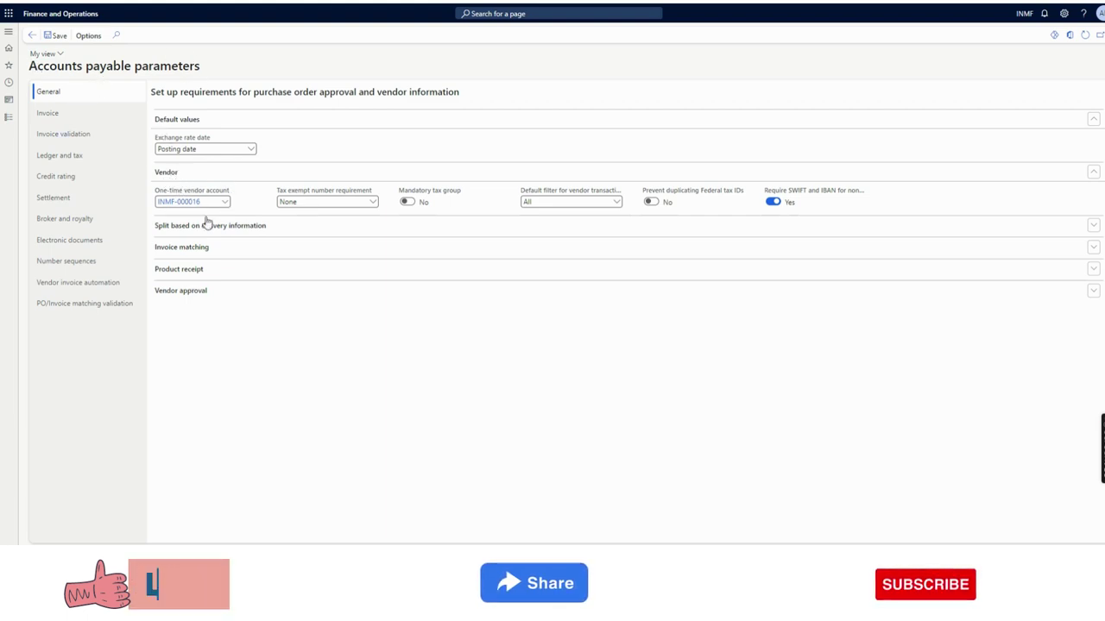
drag(156, 191, 230, 198)
click(255, 201)
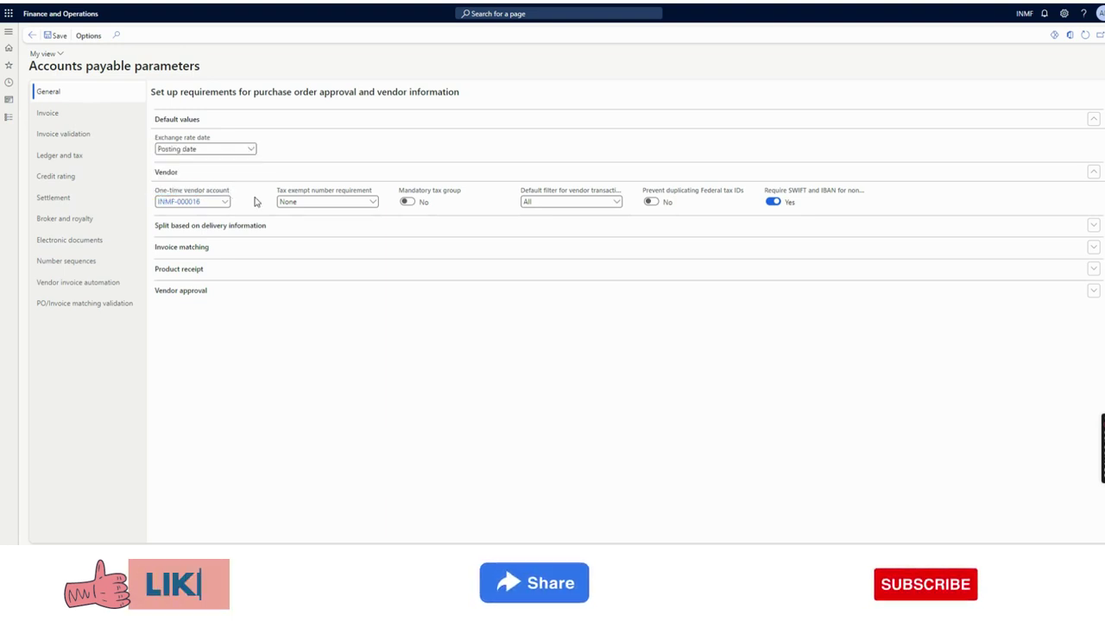
click(212, 204)
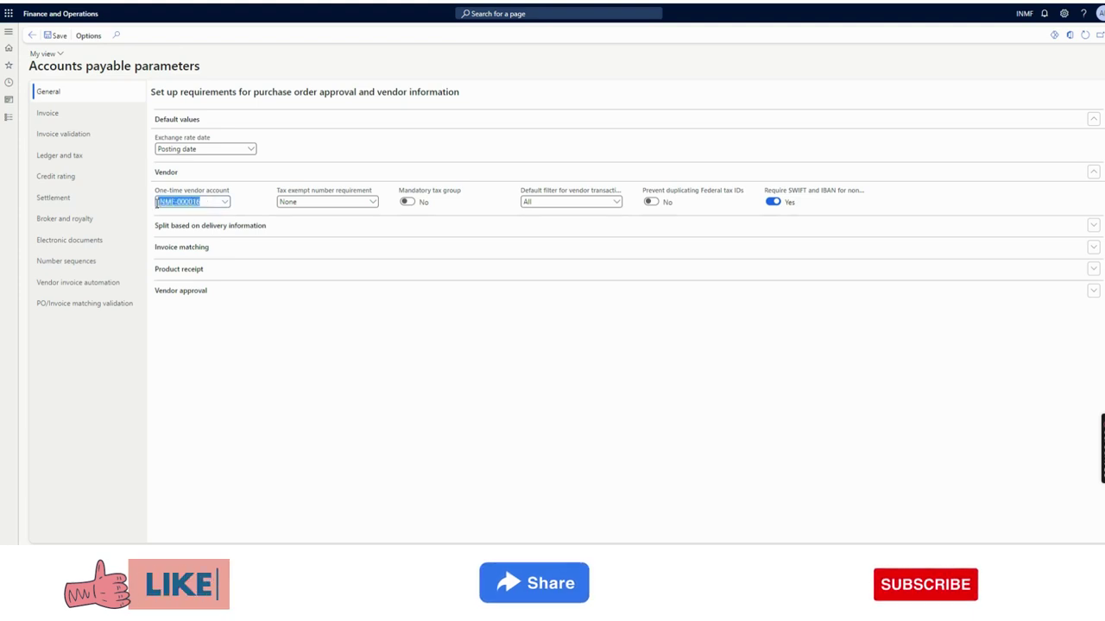
click(255, 201)
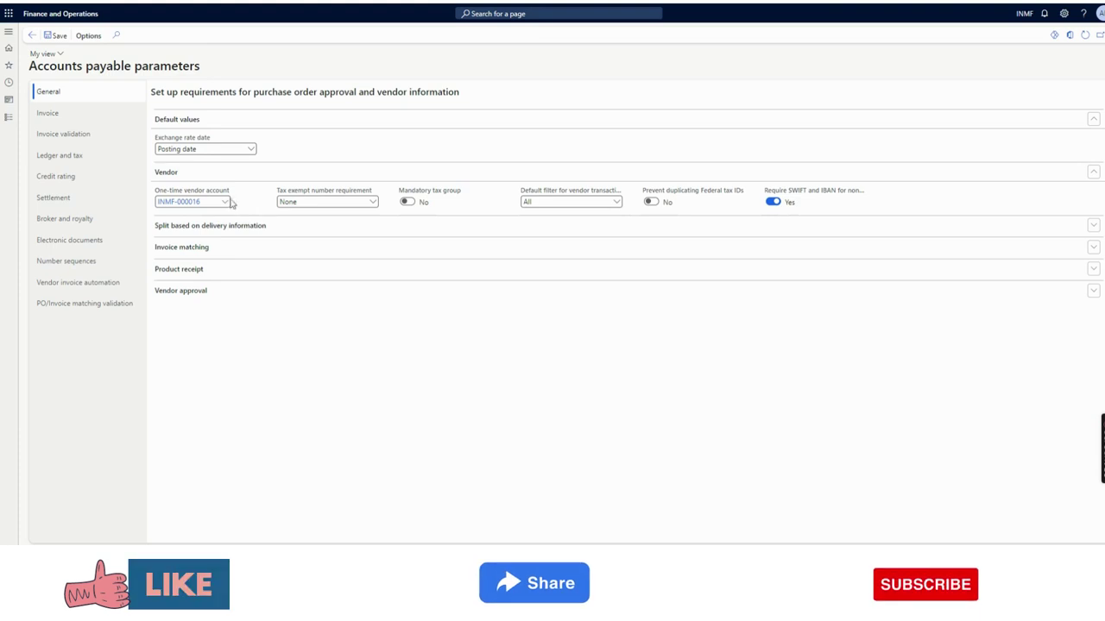
click(177, 202)
click(255, 204)
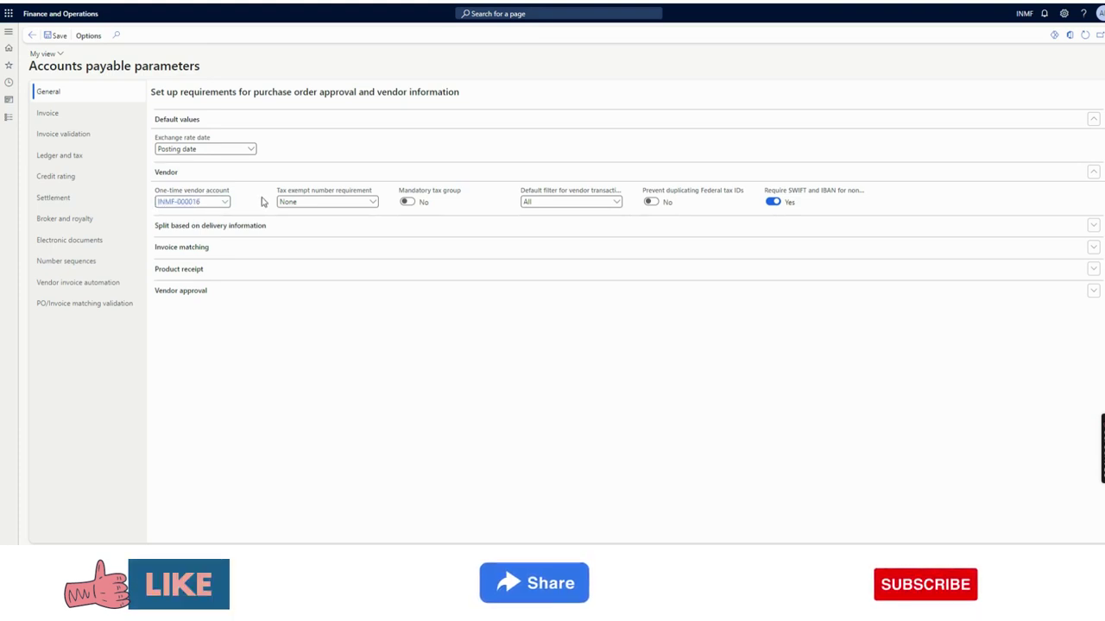
drag(155, 191, 227, 194)
click(214, 202)
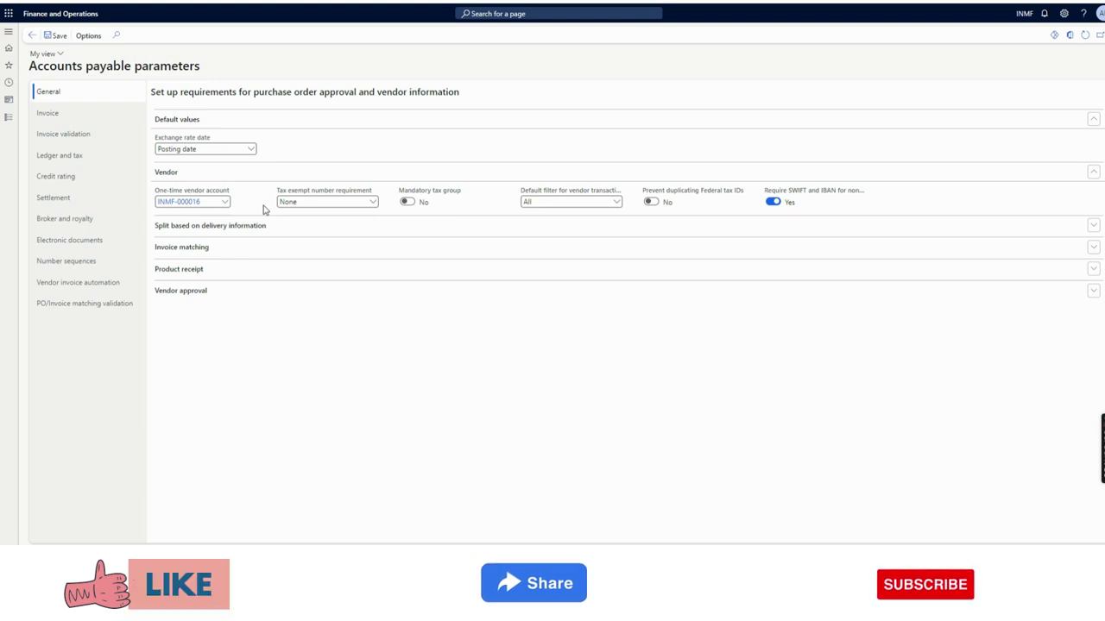
click(205, 203)
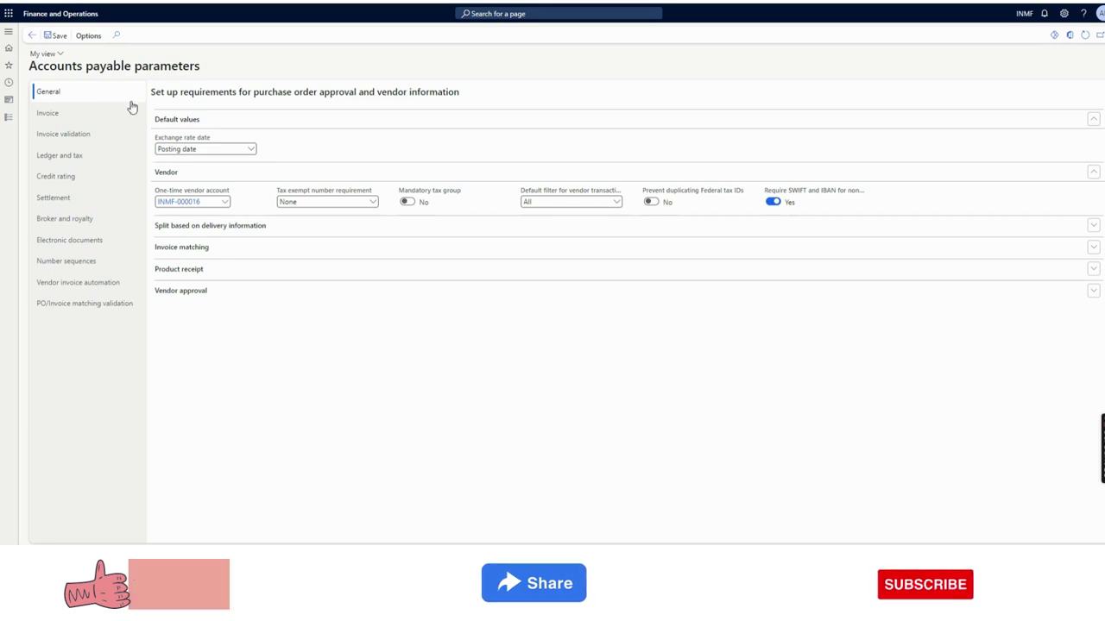
- On the Number sequences tab, confirm One-time supplier uses sequence Acco_1208 with format OTV#####
click(104, 265)
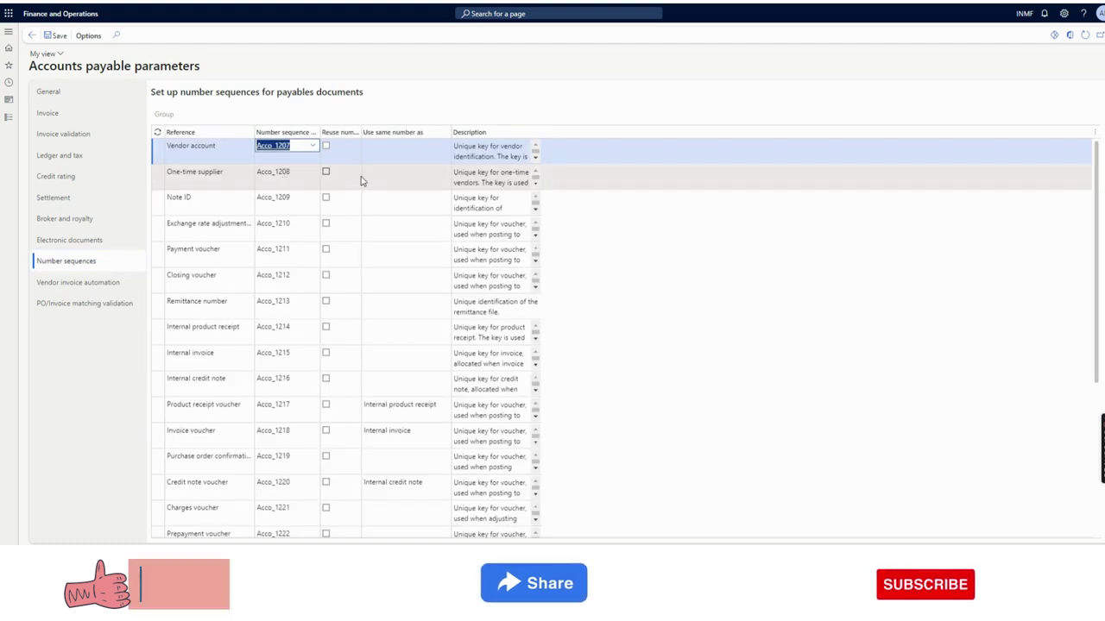
click(227, 173)
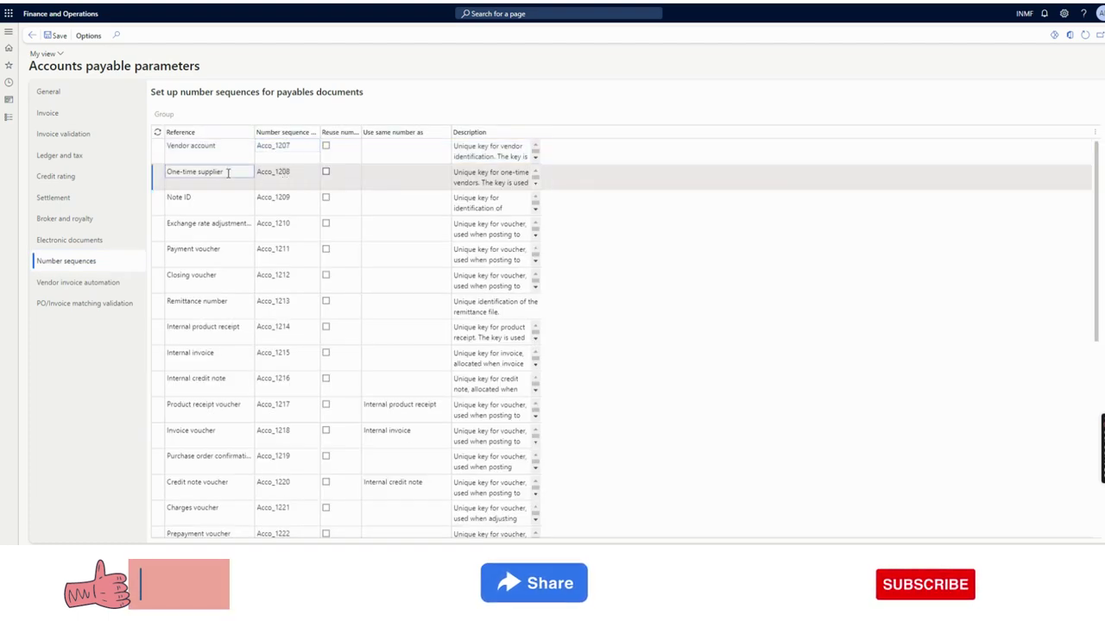
drag(223, 173, 167, 174)
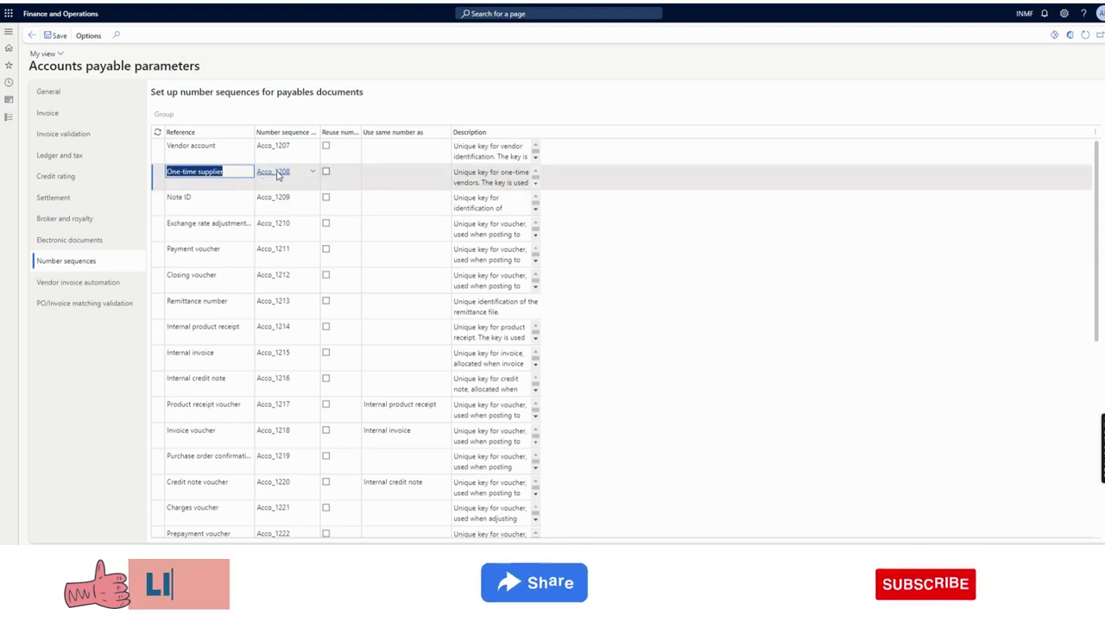
click(342, 172)
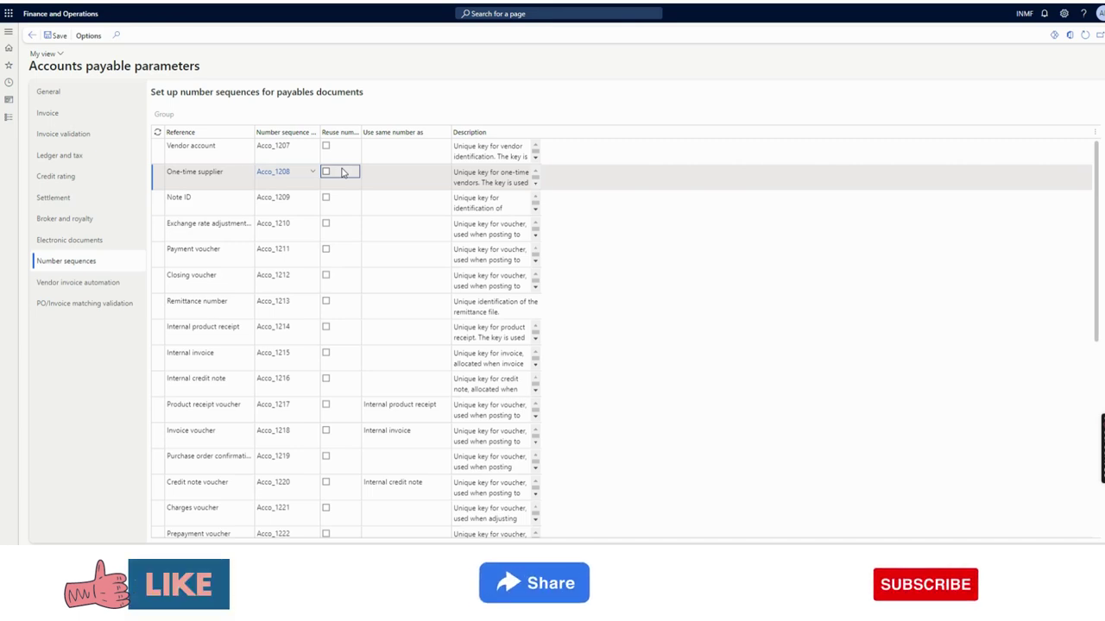
click(280, 174)
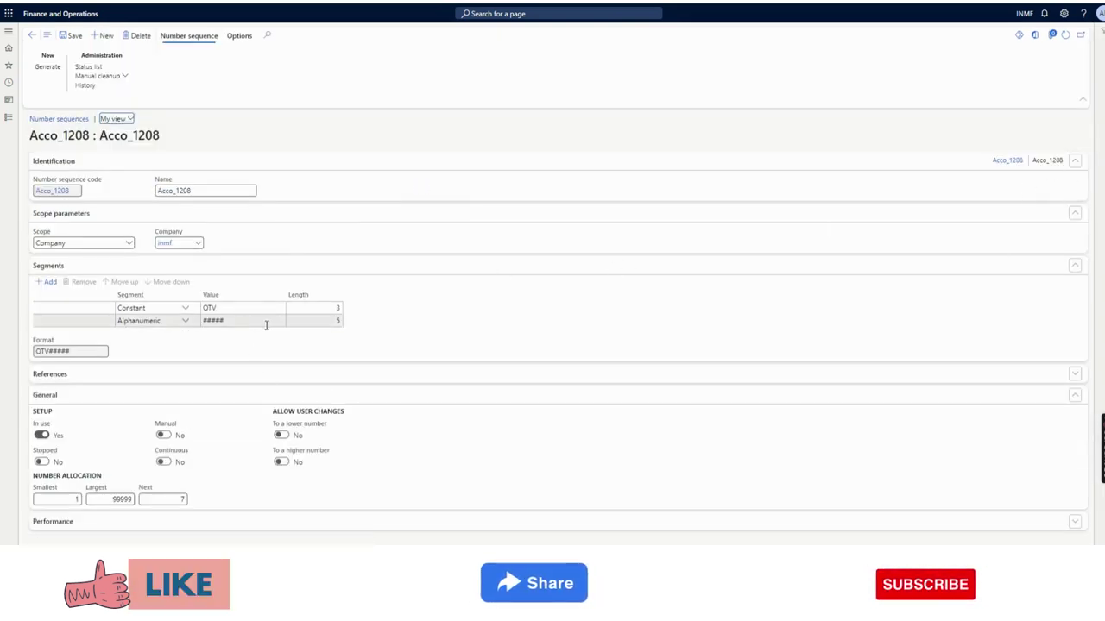
click(32, 35)
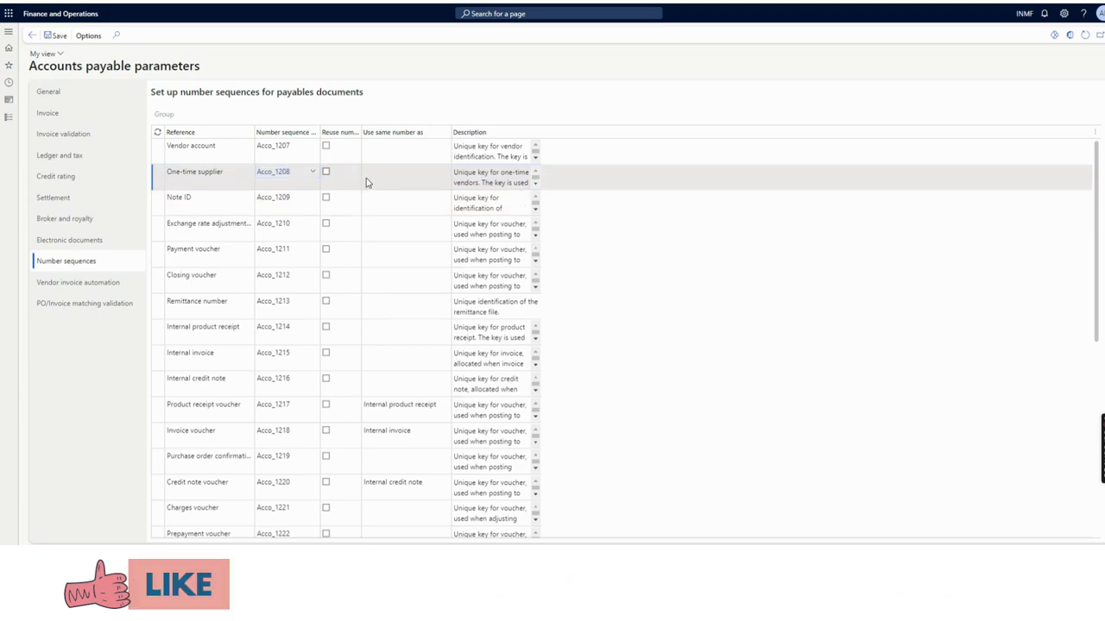
- Bring up the Accounts payable module links, then close them
click(9, 116)
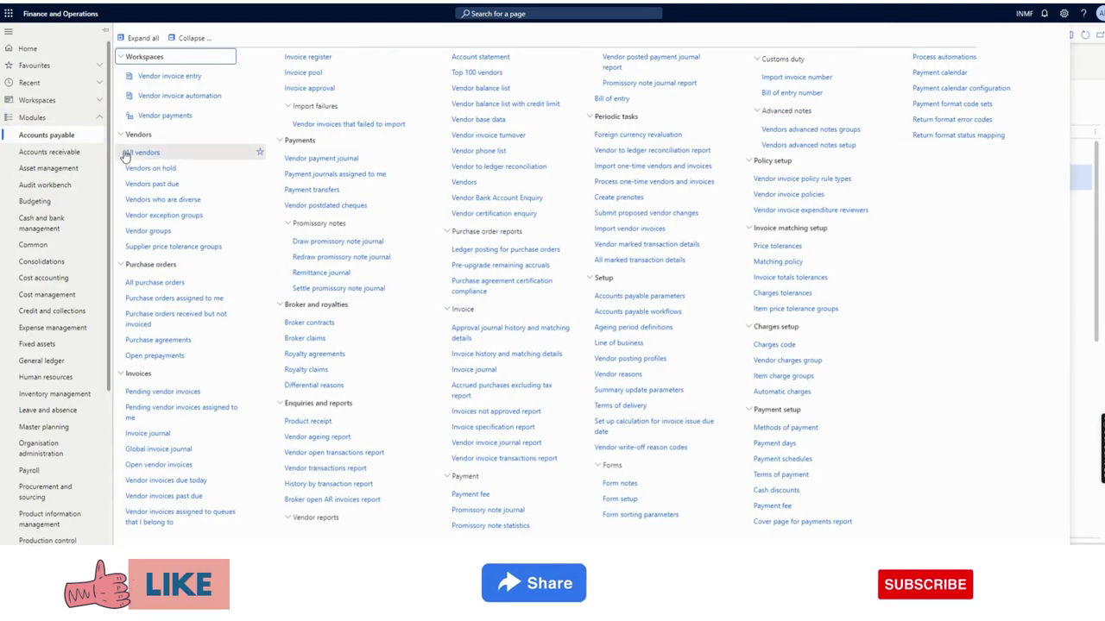
key(Escape)
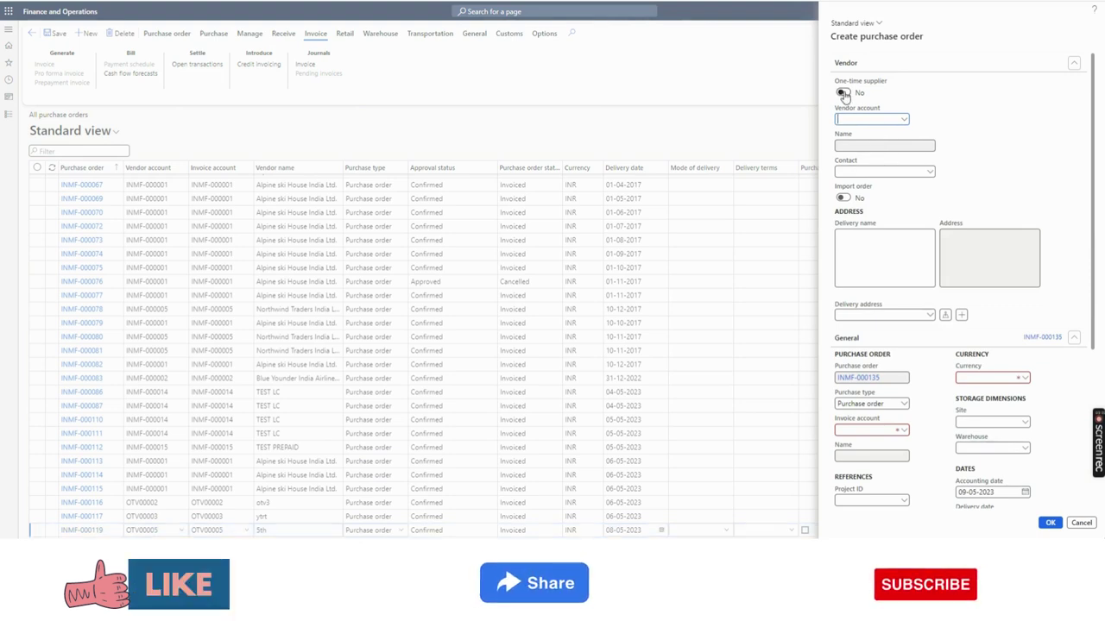
- Create a one-time supplier purchase order for Hotel Hilton Mumbai stored at Site 1
click(843, 93)
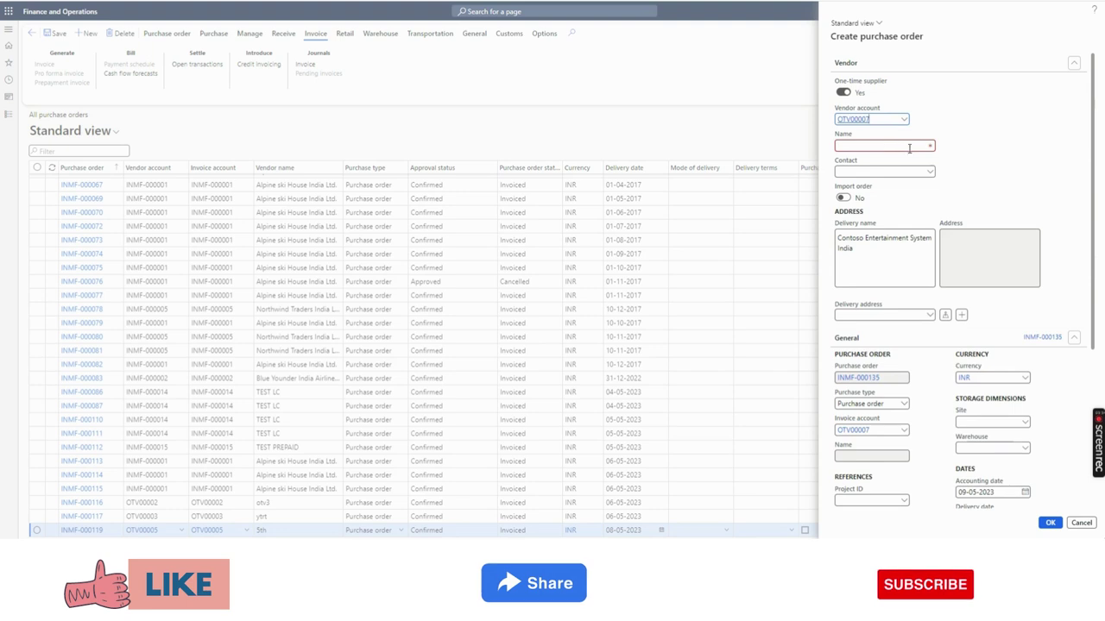
click(867, 148)
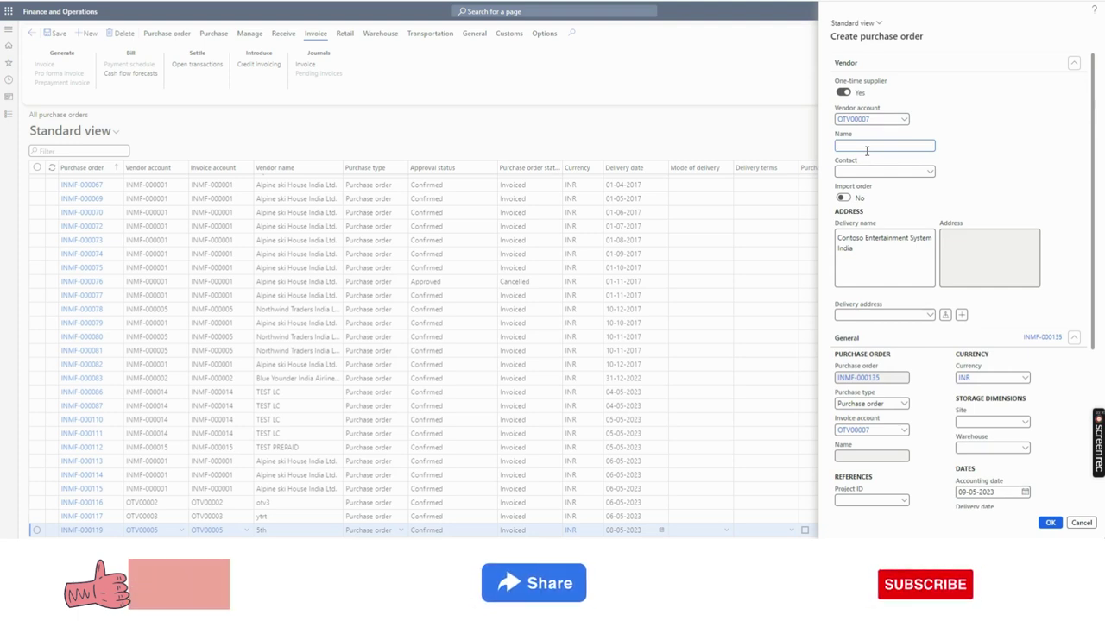
text(Hotel Hilton)
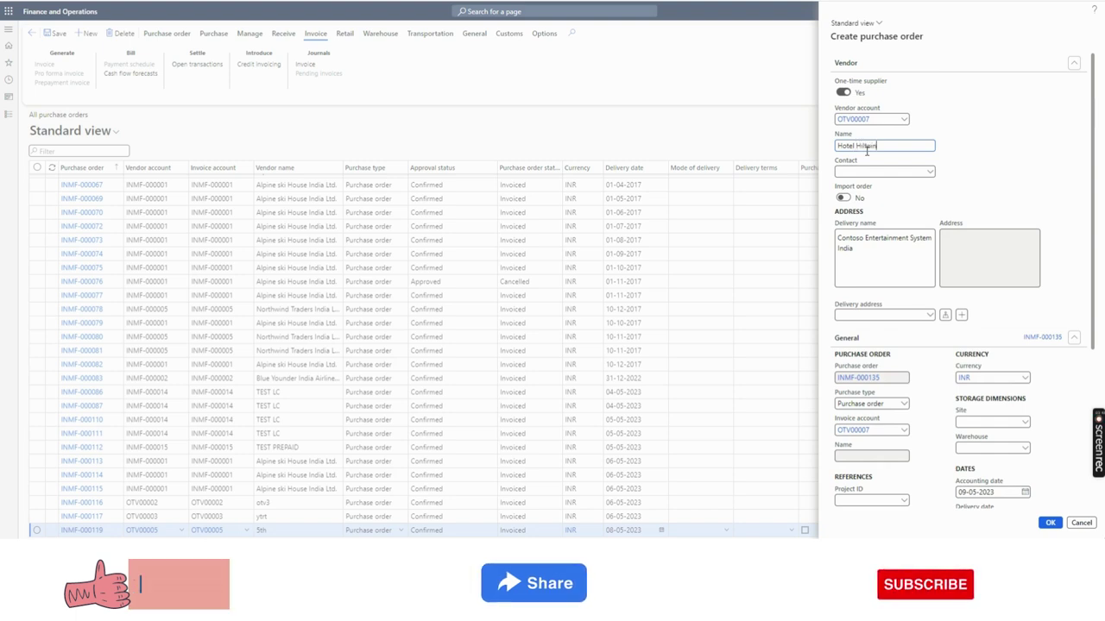
text( Mumbai)
key(Tab)
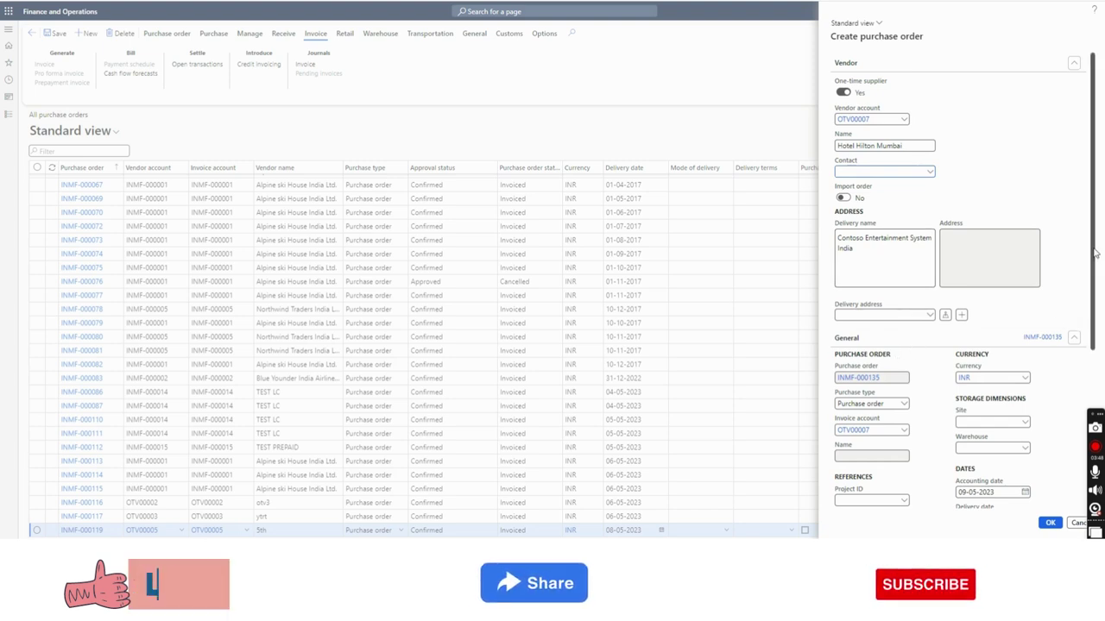
scroll(1094, 253, down, 3)
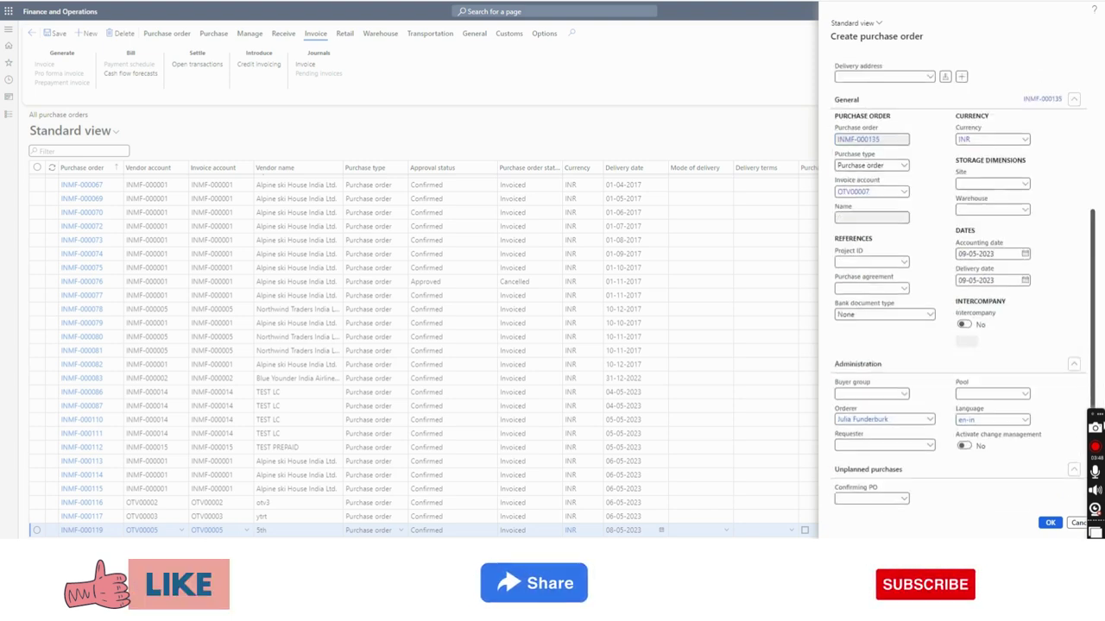
click(1021, 185)
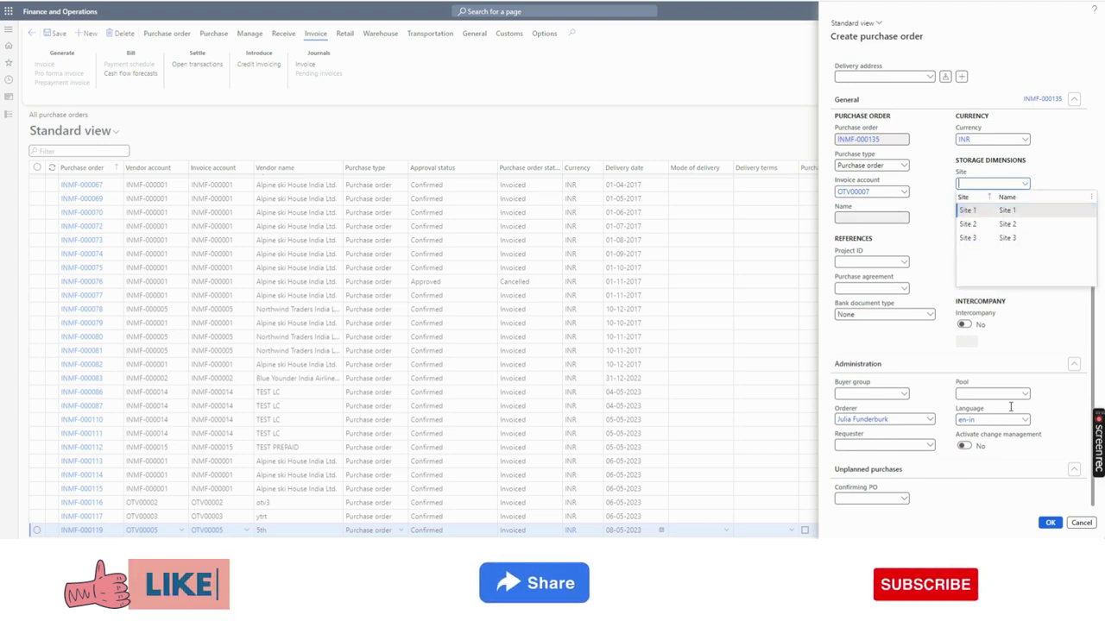
click(1050, 523)
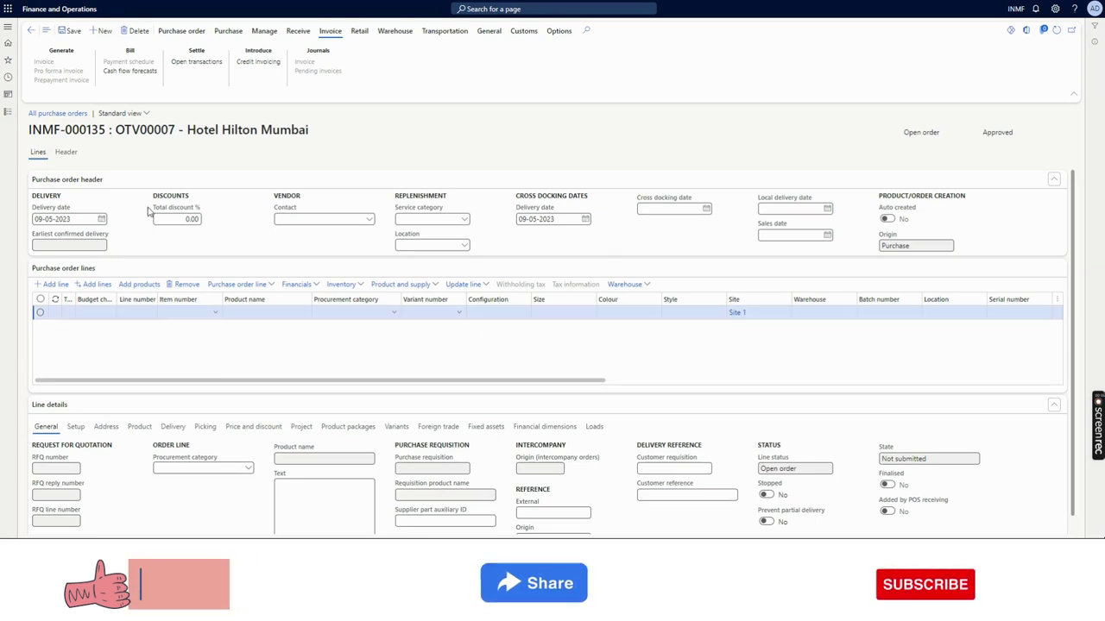
- On the Header tab, verify vendor account OTV00007 and One-time supplier set to Yes
click(65, 156)
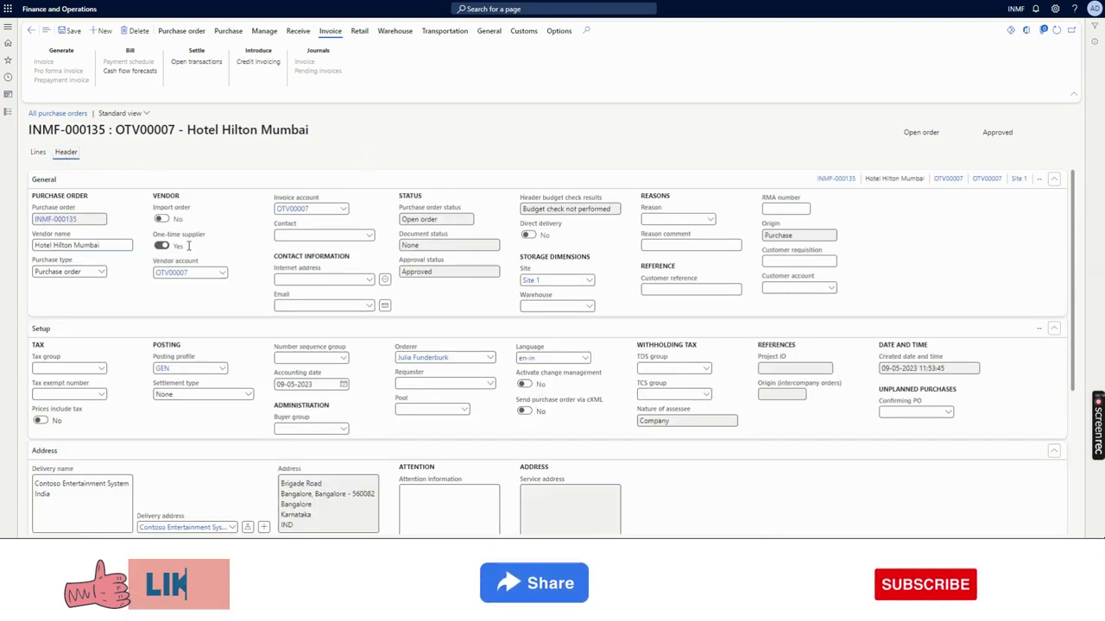
click(196, 272)
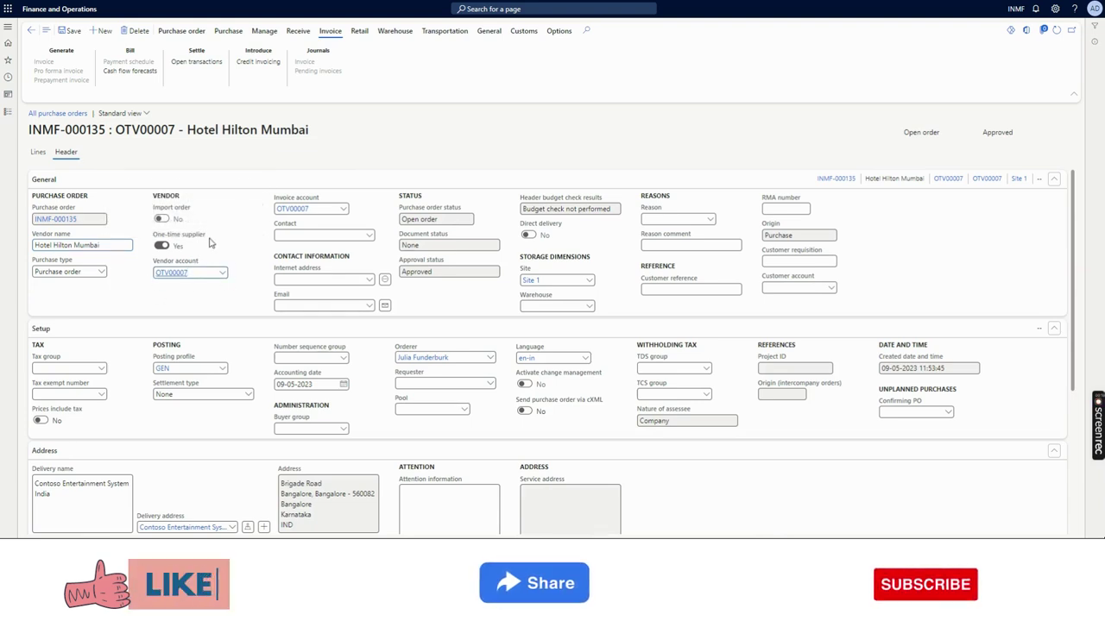
mouse_move(173, 235)
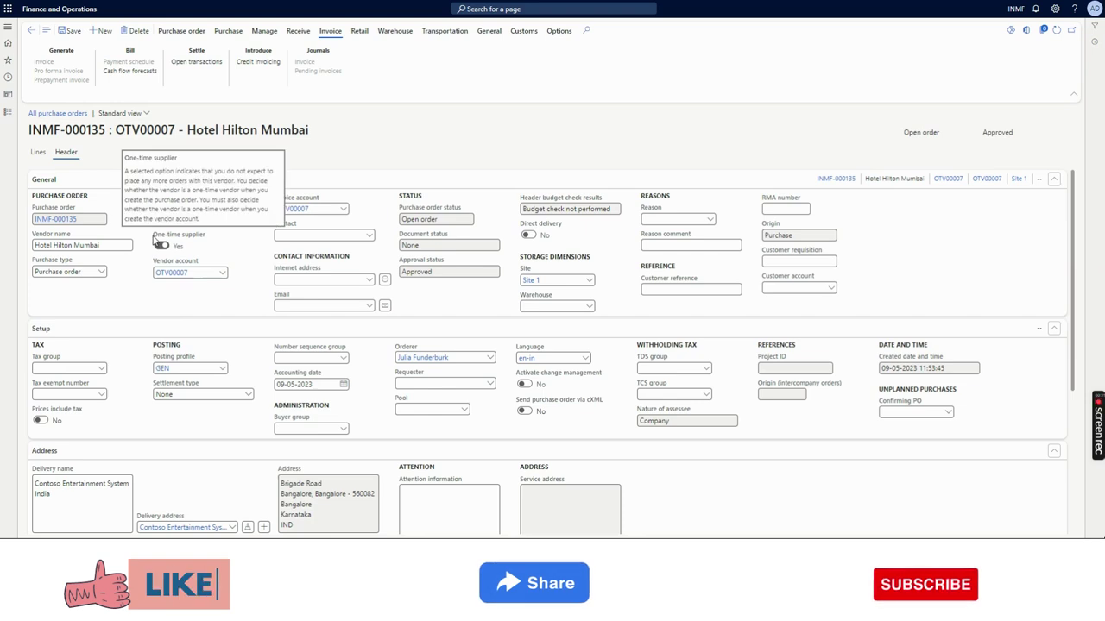
drag(153, 235, 204, 235)
click(216, 246)
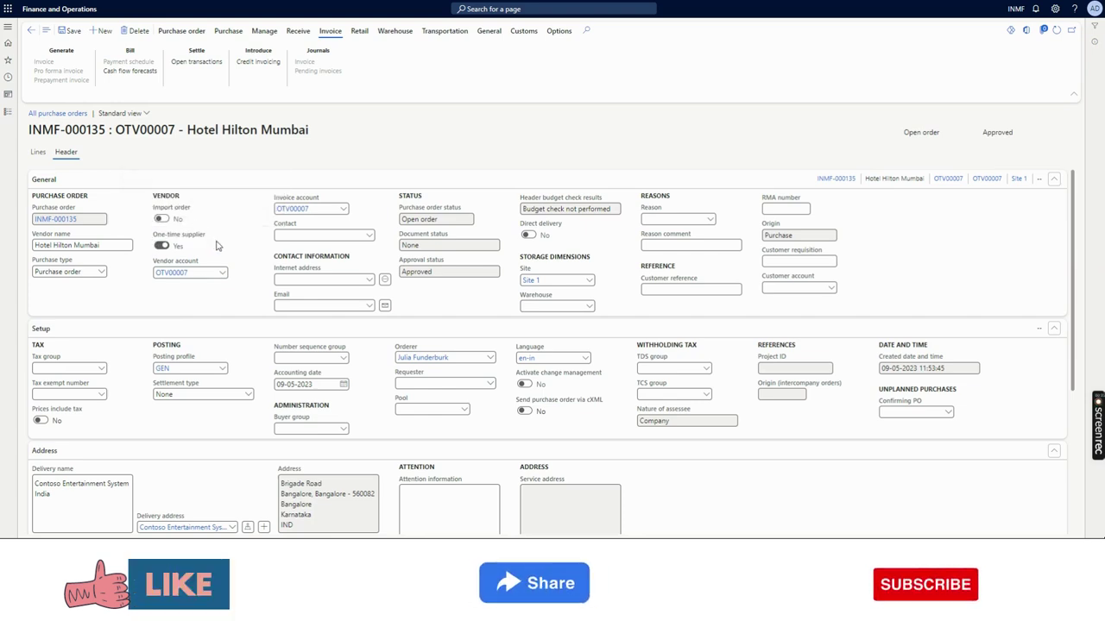
click(7, 112)
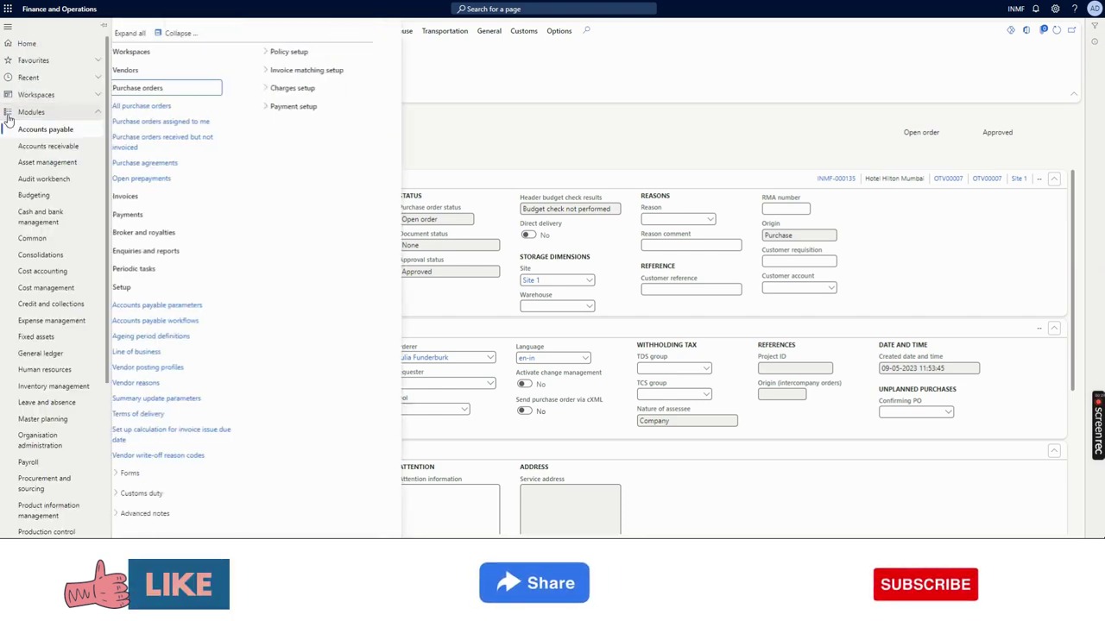
click(67, 130)
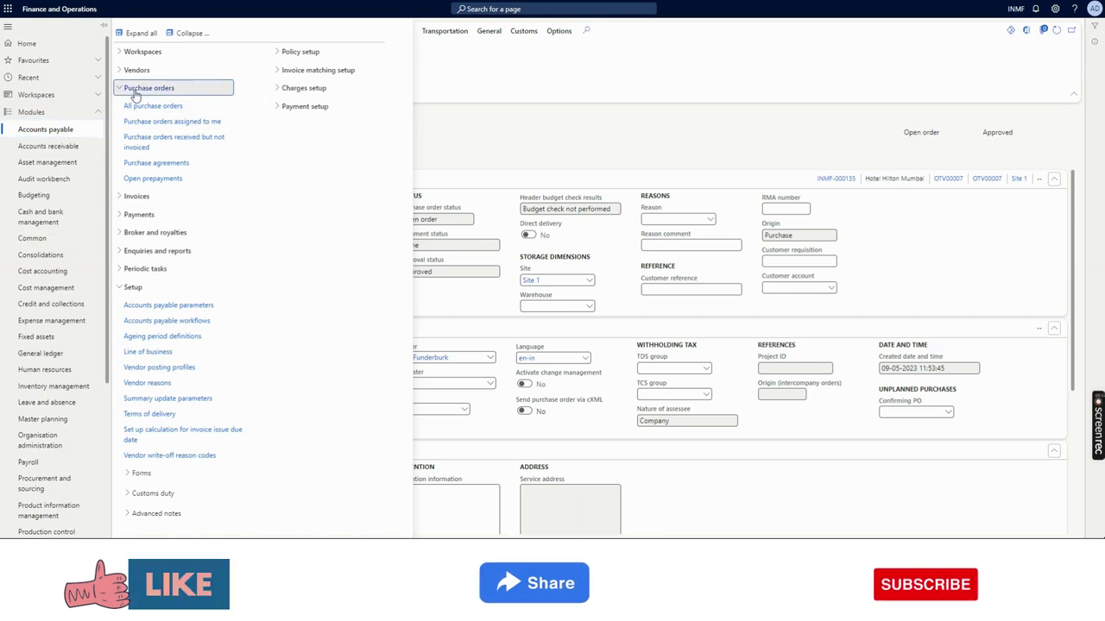
click(136, 71)
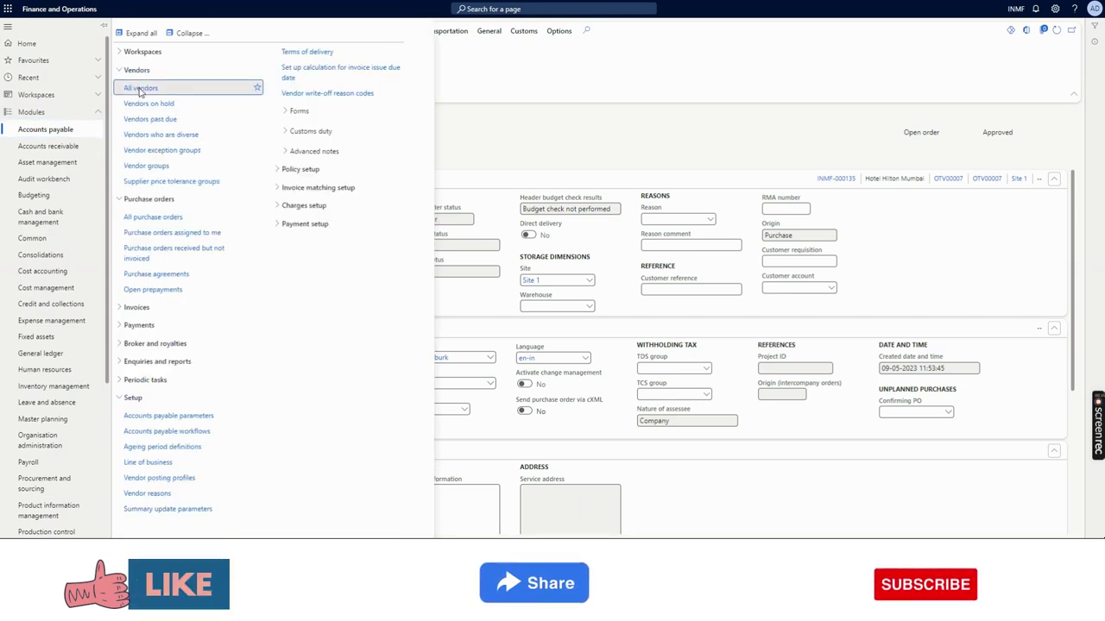
click(140, 87)
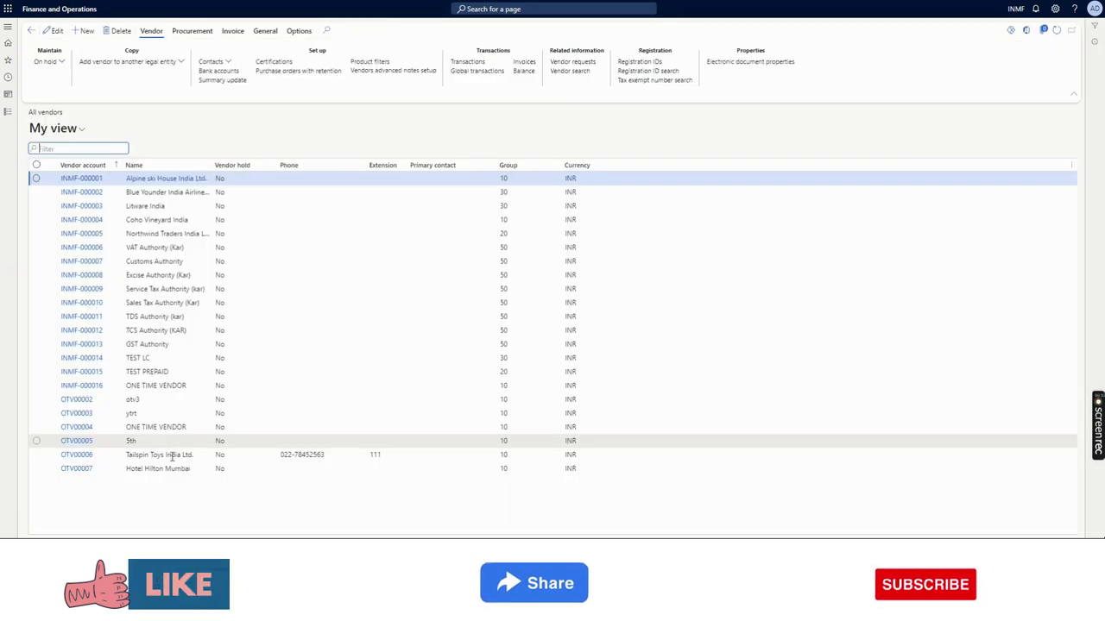
click(186, 470)
click(79, 469)
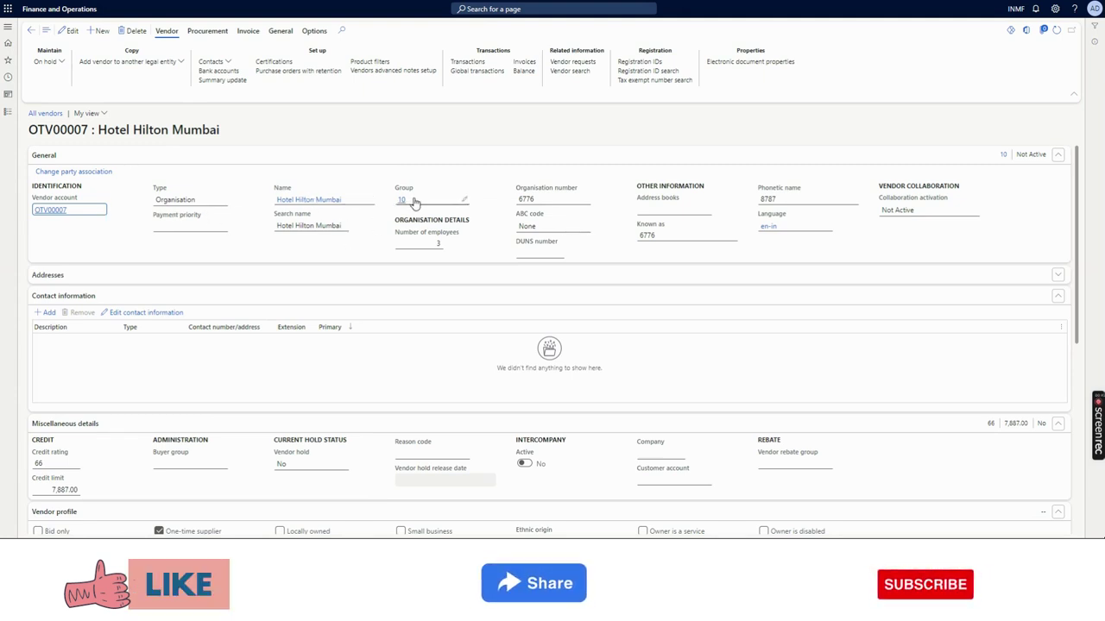
click(402, 200)
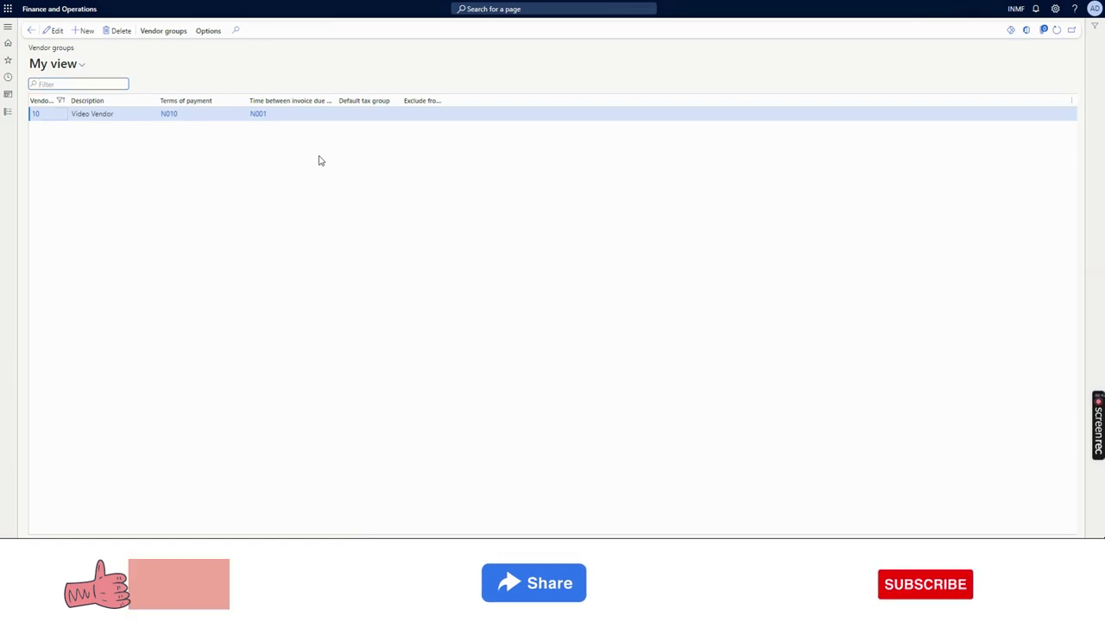
click(31, 30)
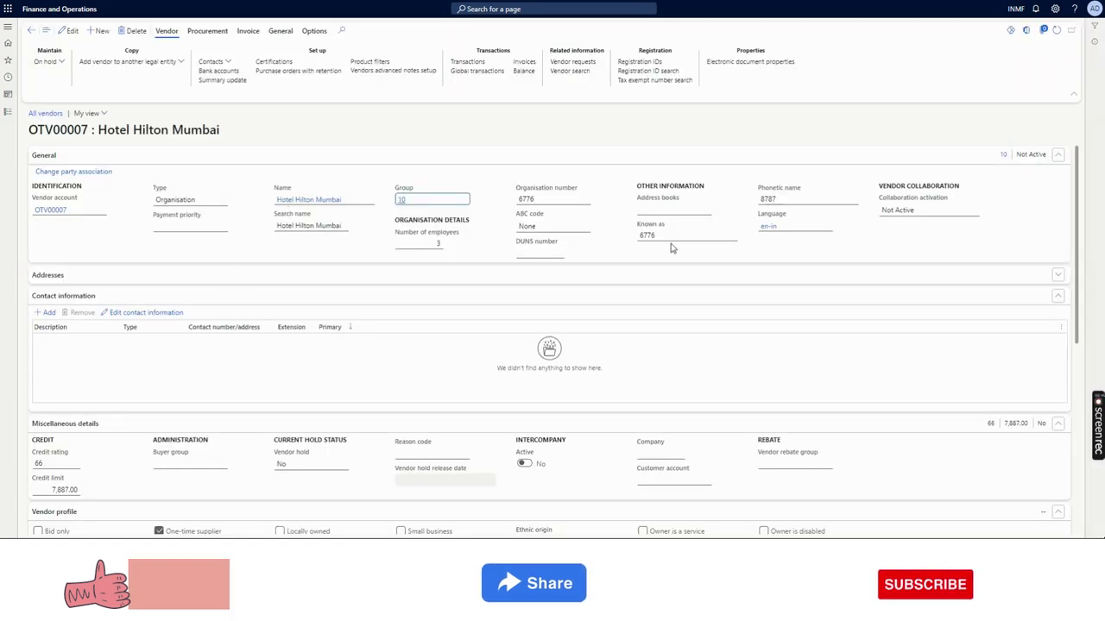
scroll(1022, 336, down, 4)
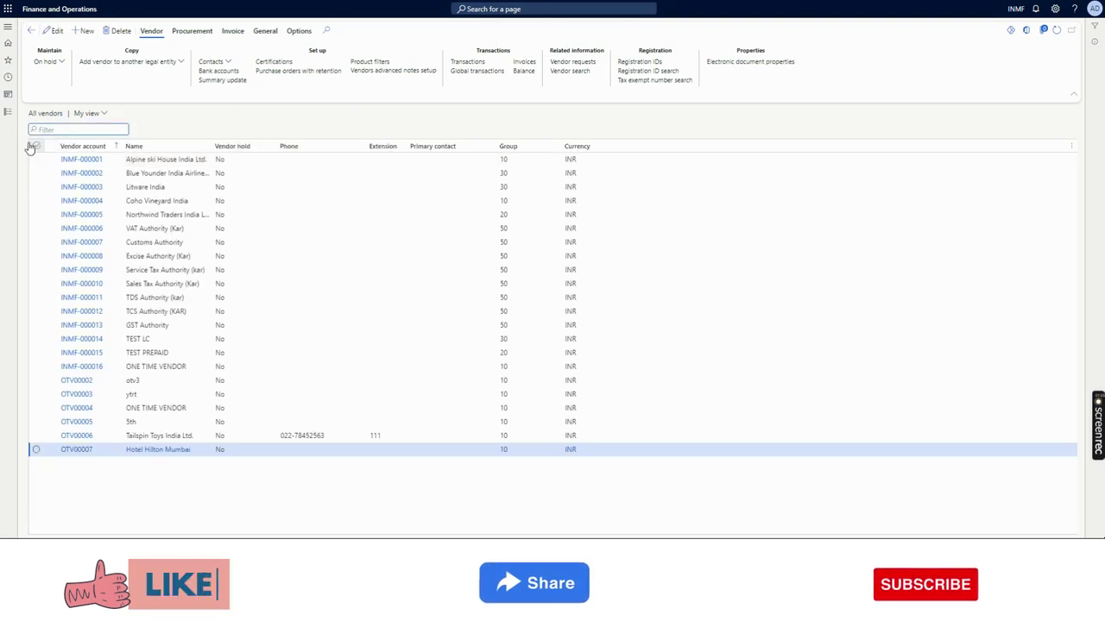
- Return to Accounts payable parameters and locate the one-time vendor account setting
click(8, 112)
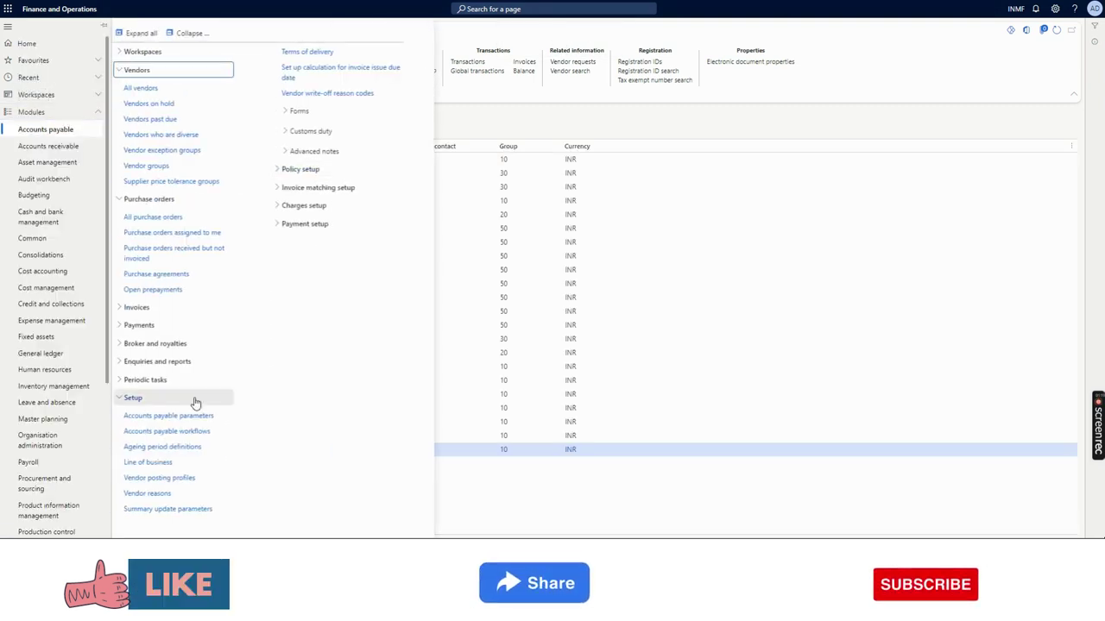
click(173, 422)
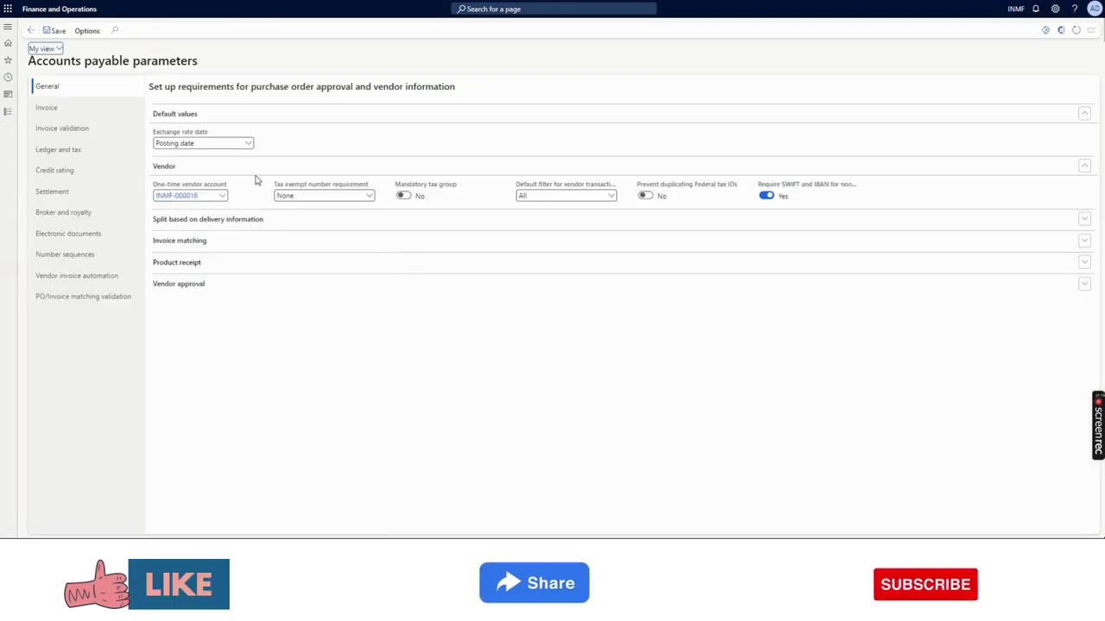
drag(229, 187, 151, 191)
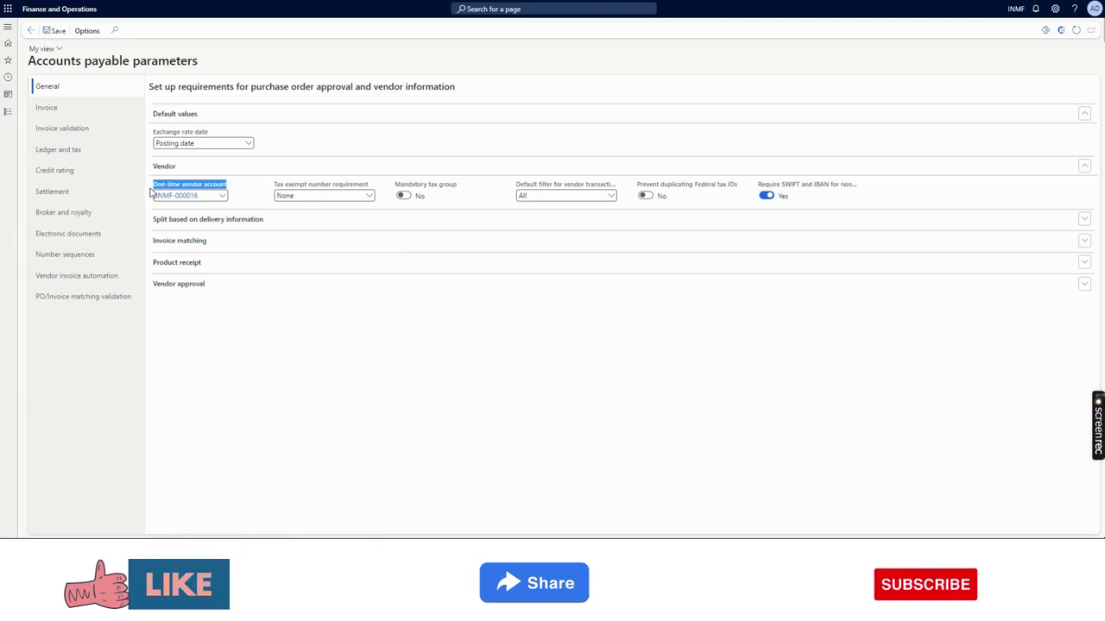
click(249, 188)
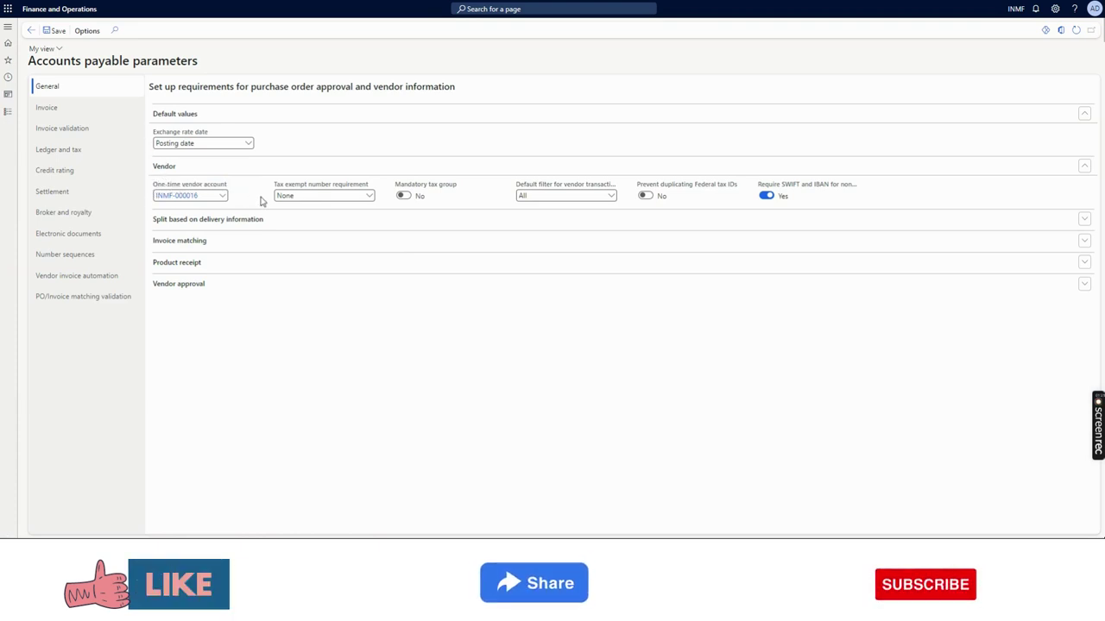
- Review the one-time vendor account INMF-000016 record, then go back to the parameters
click(177, 196)
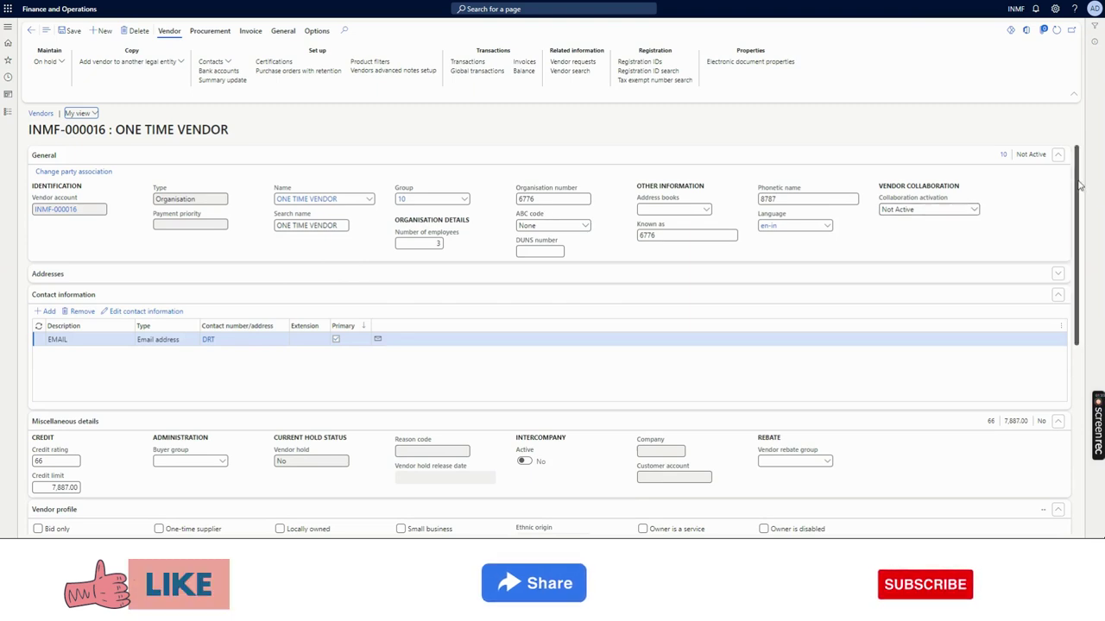
scroll(1011, 425, down, 5)
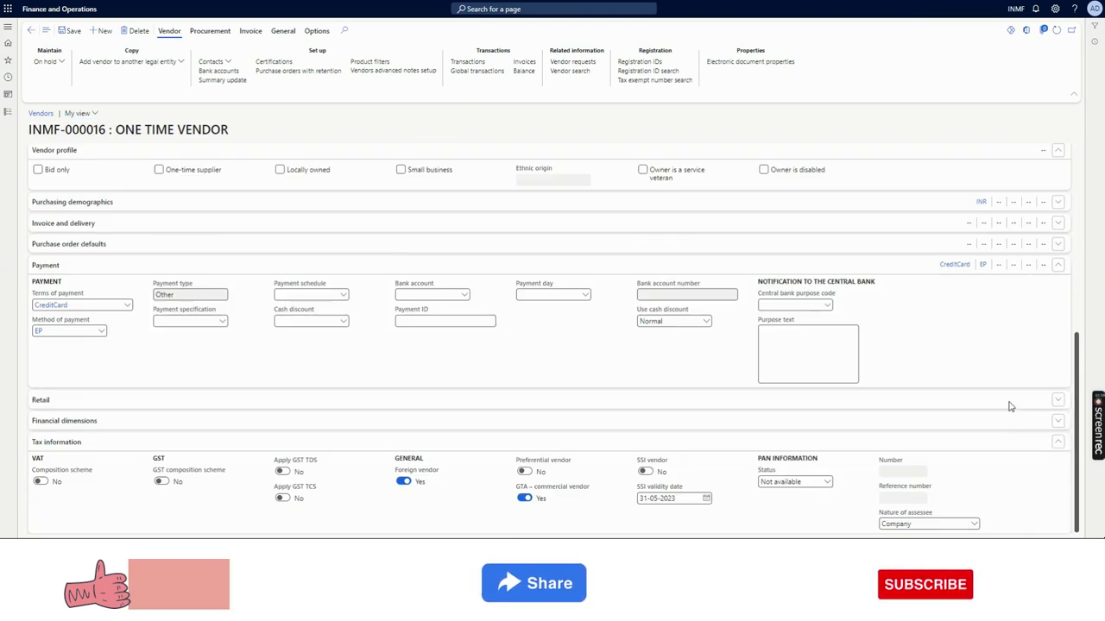
scroll(1011, 388, up, 3)
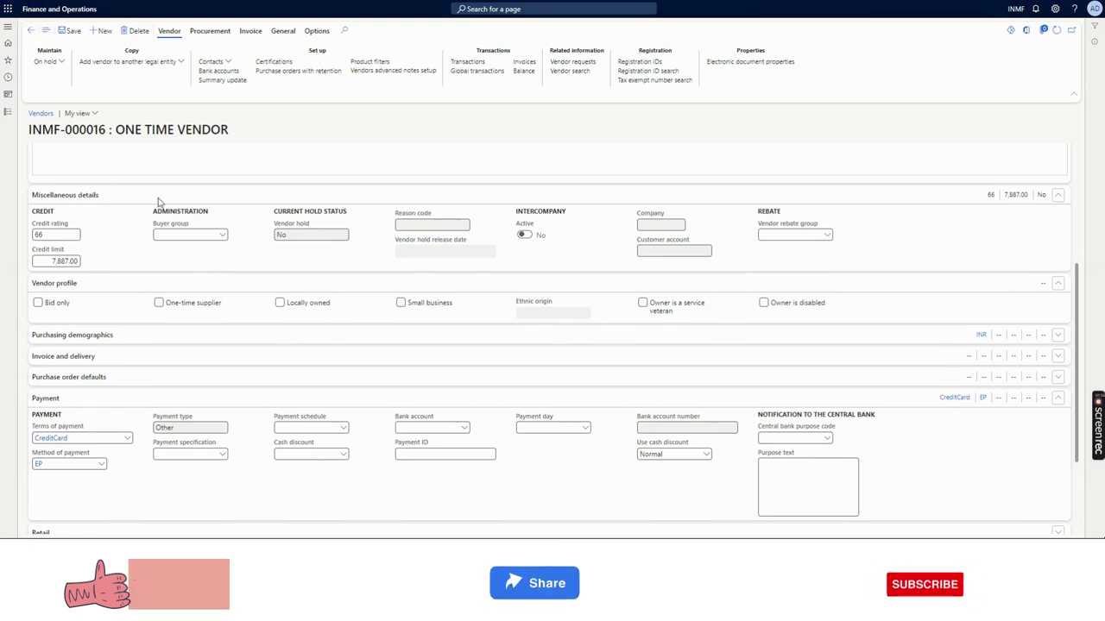
click(218, 72)
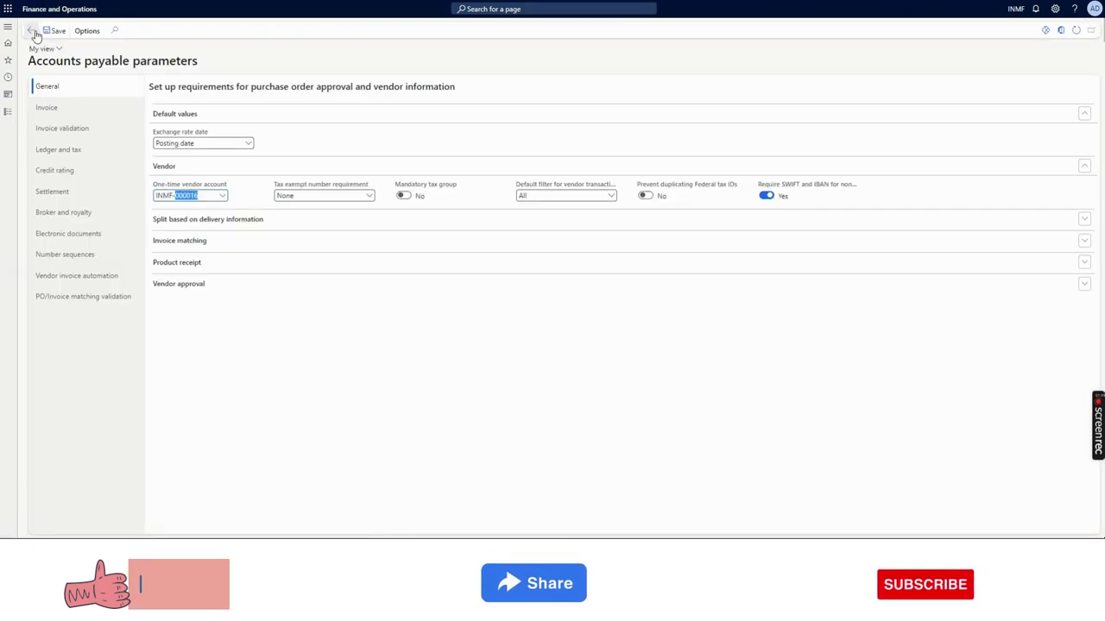
- Create a new one-time supplier purchase order with the supplier name TATA
click(31, 29)
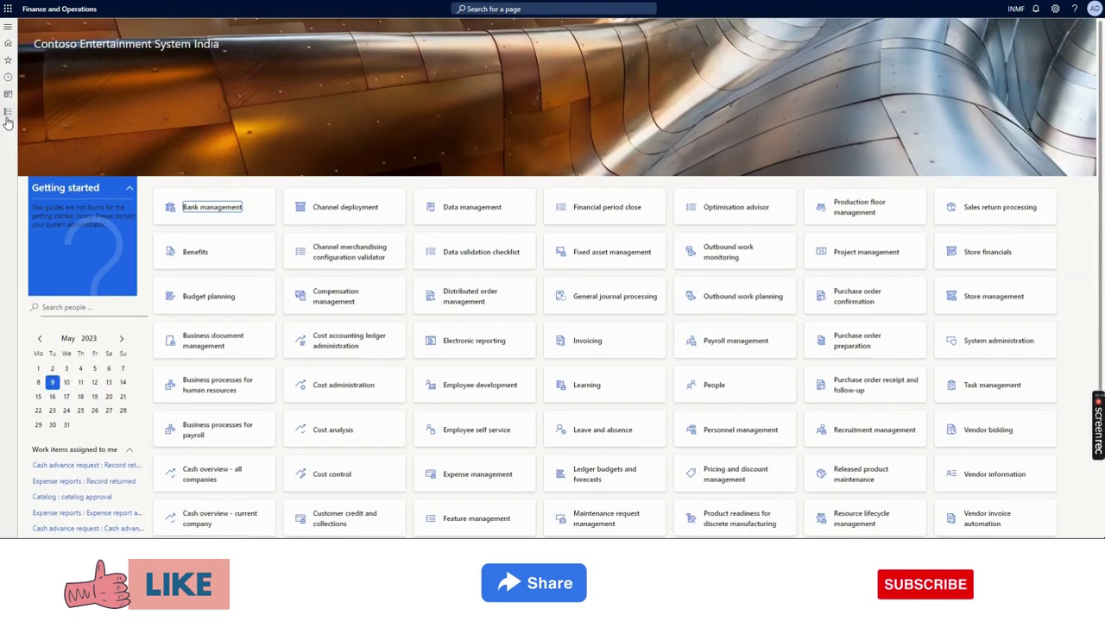
click(7, 113)
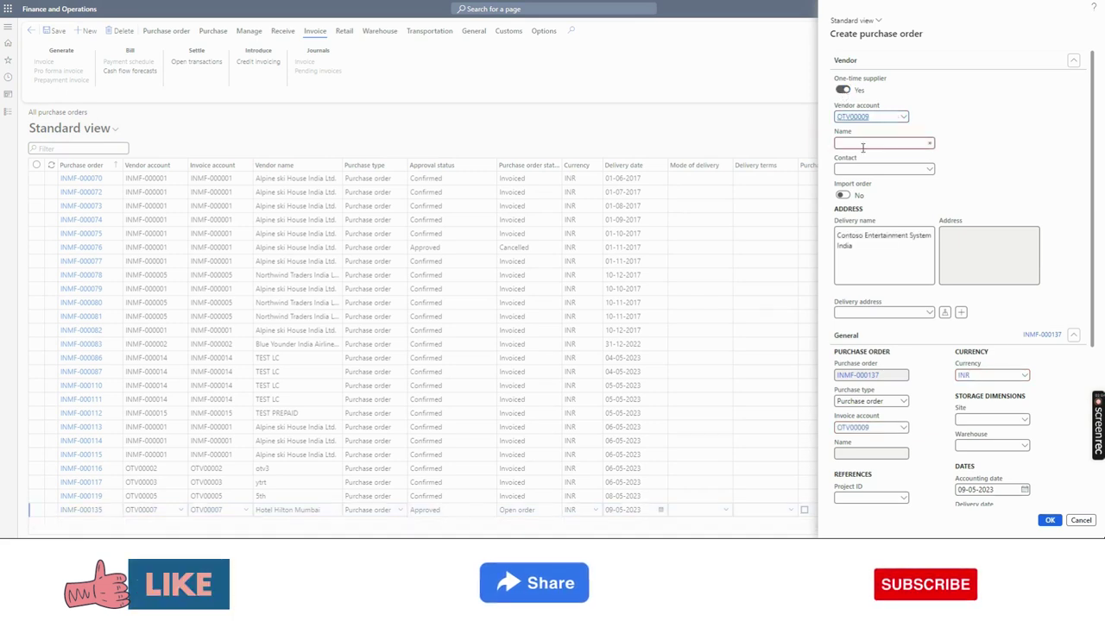
click(863, 147)
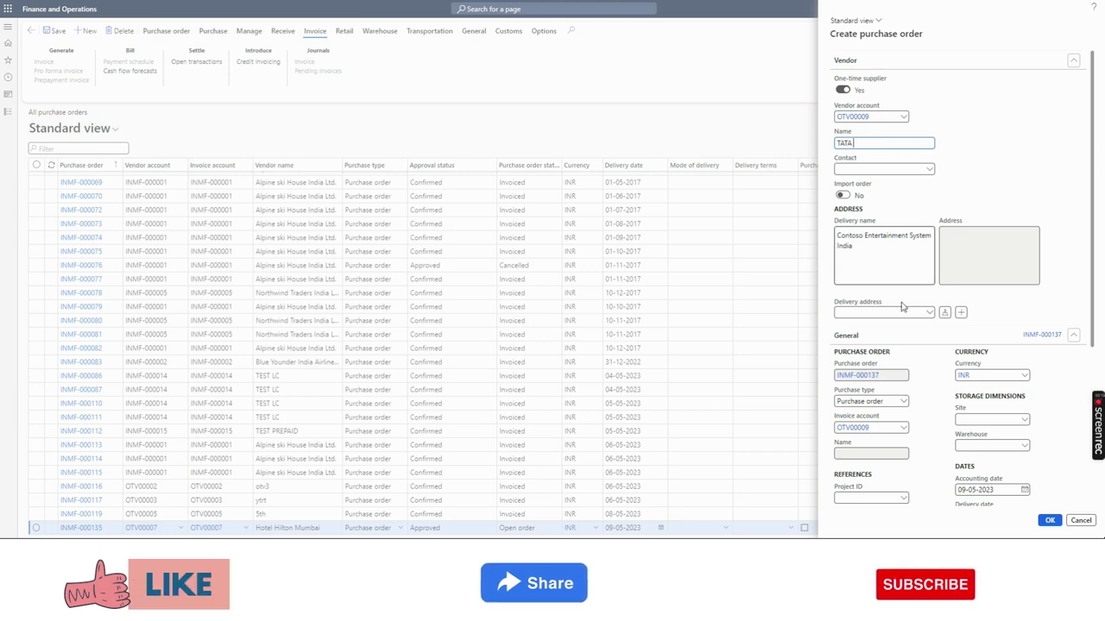
scroll(1036, 460, down, 5)
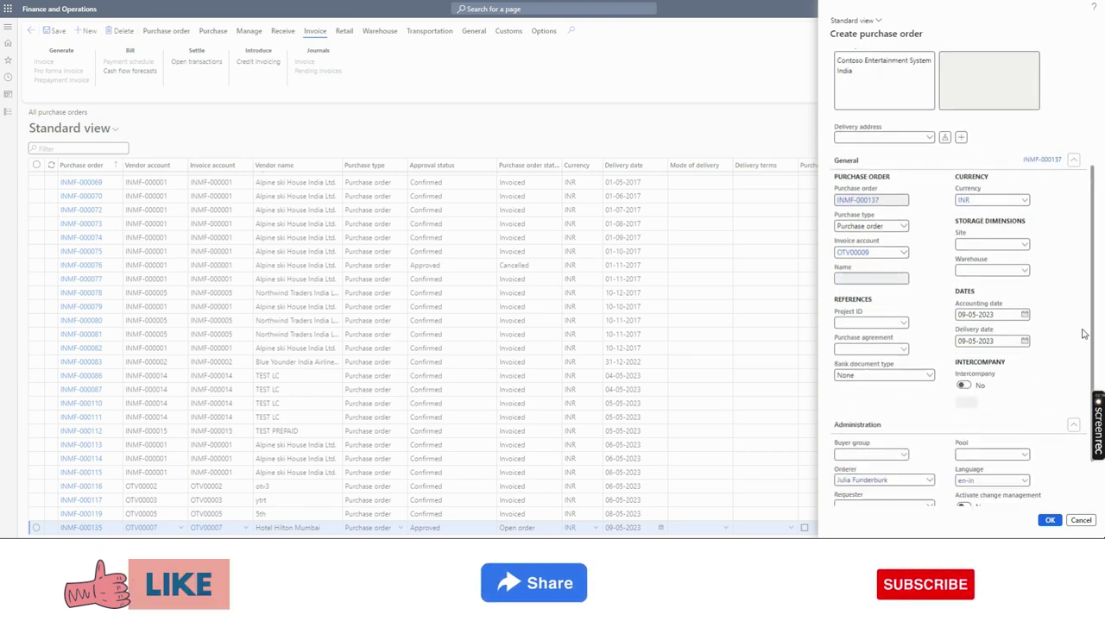
click(1048, 523)
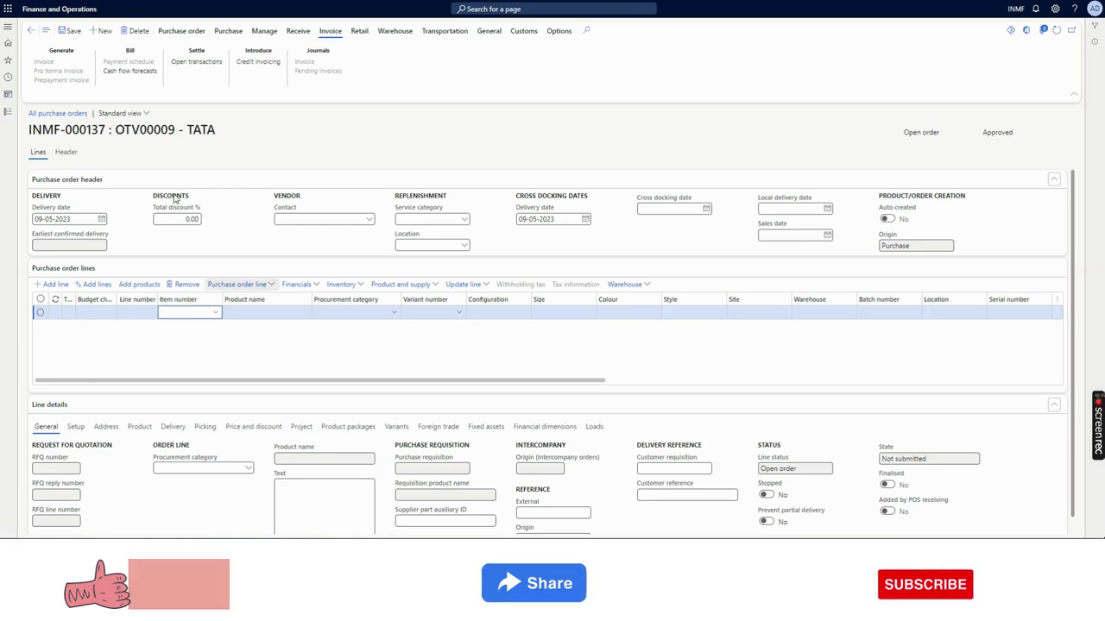
- Check vendor number OTV00009 in the order title and the Header details
drag(175, 129, 147, 129)
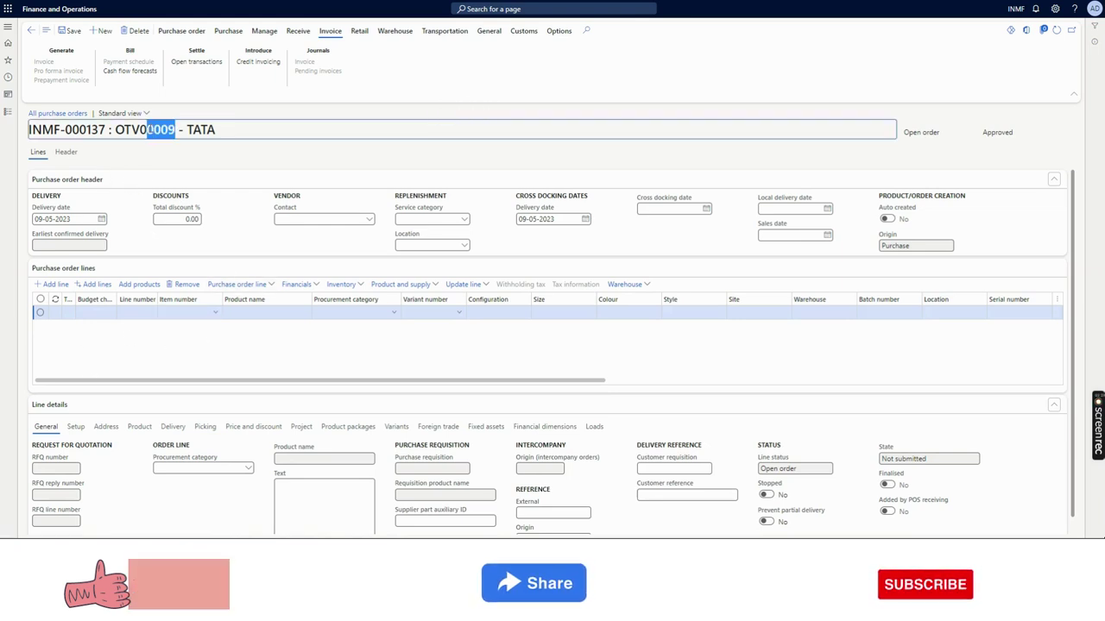
click(66, 151)
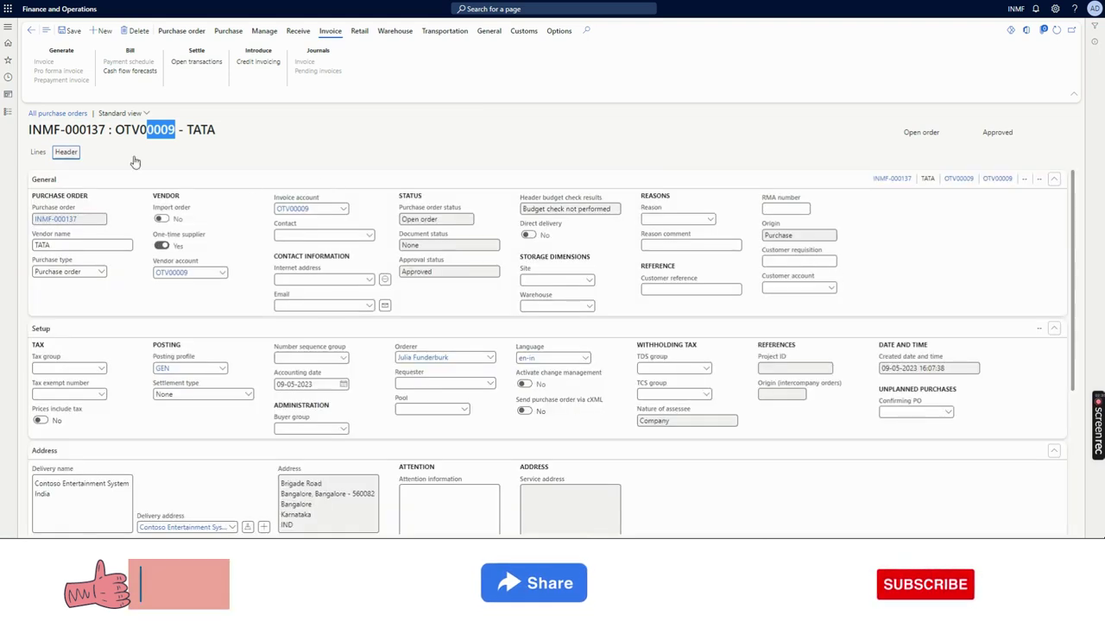
click(7, 111)
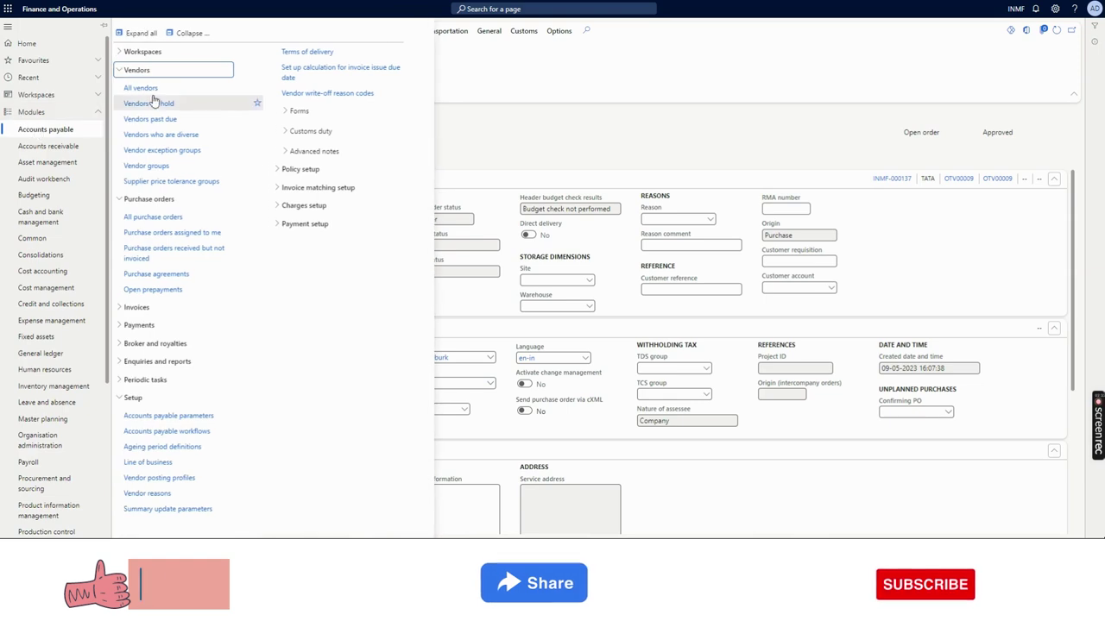
- In All vendors, inspect the TATA, Hotel Hilton Mumbai and otv3 rows and their hold values
click(145, 88)
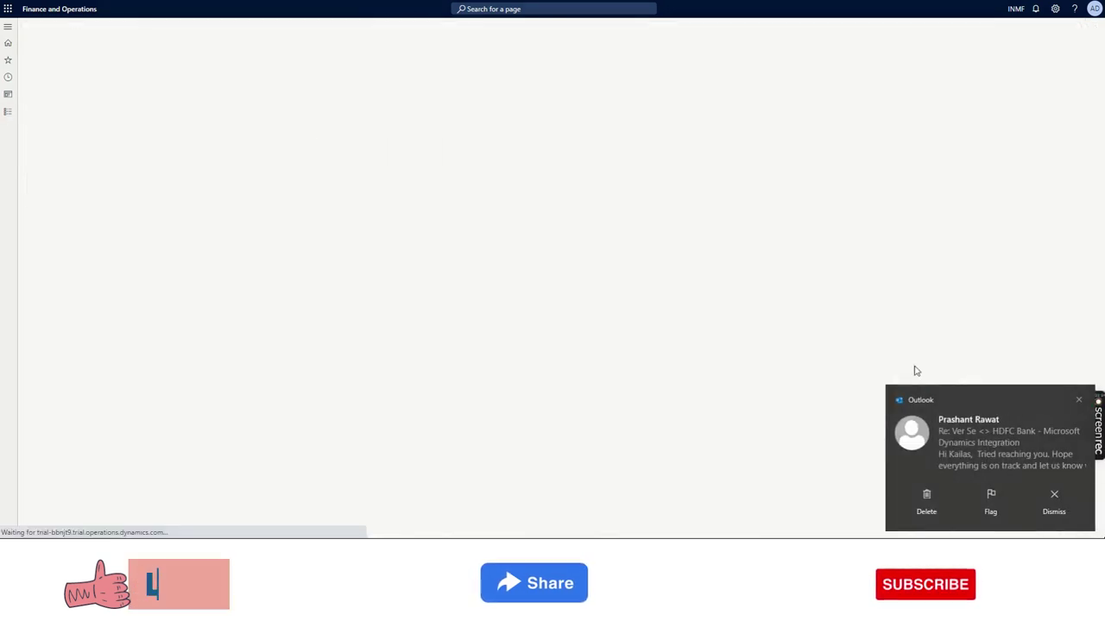
click(1053, 494)
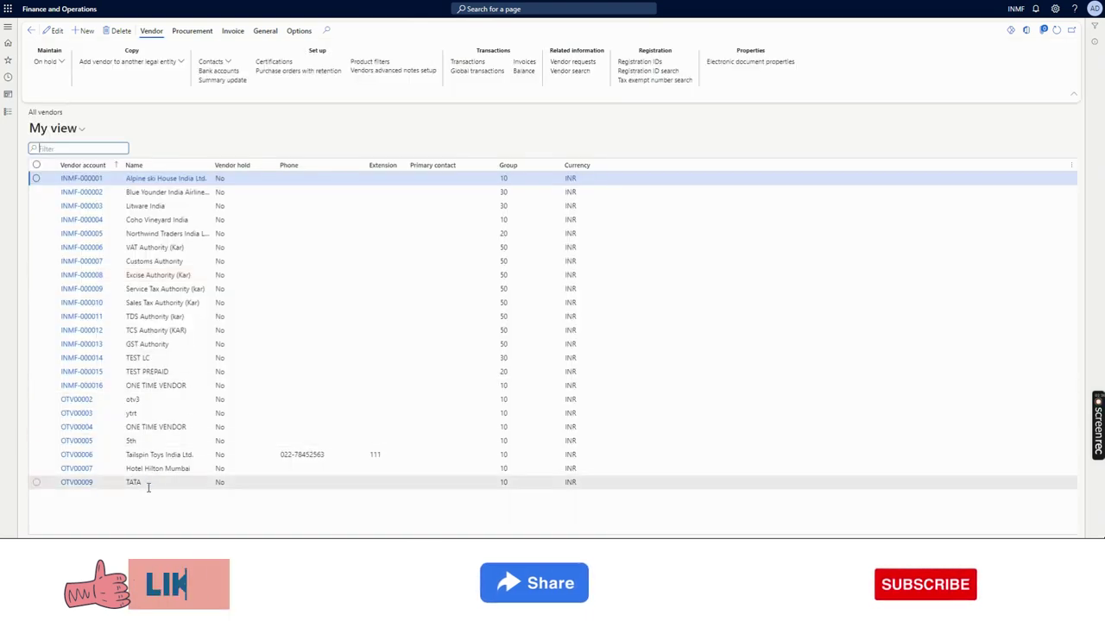
click(146, 483)
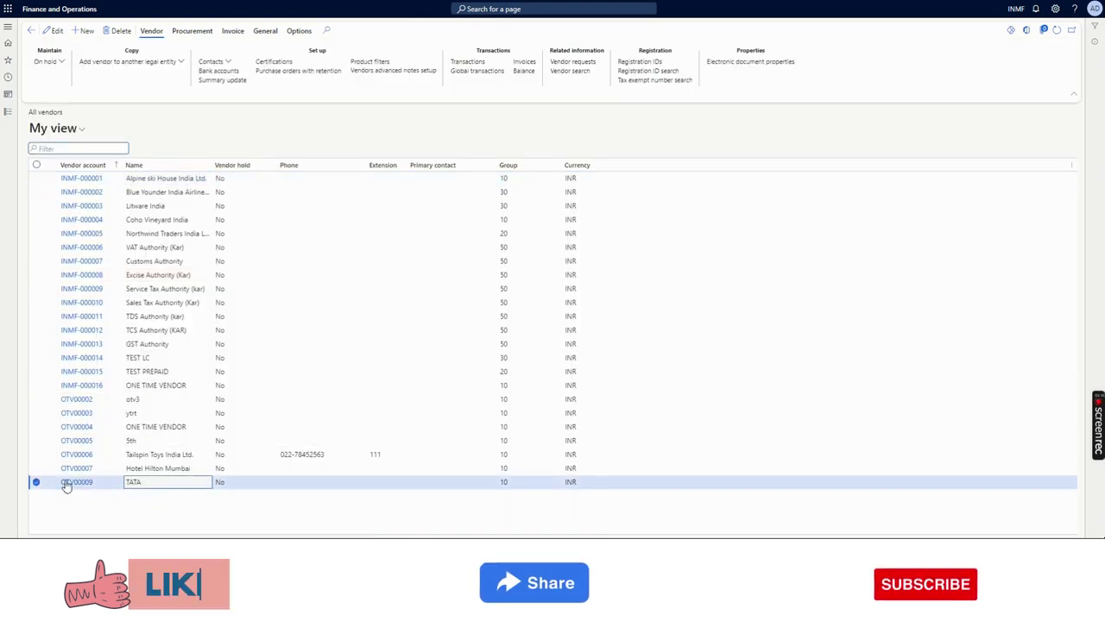
click(159, 472)
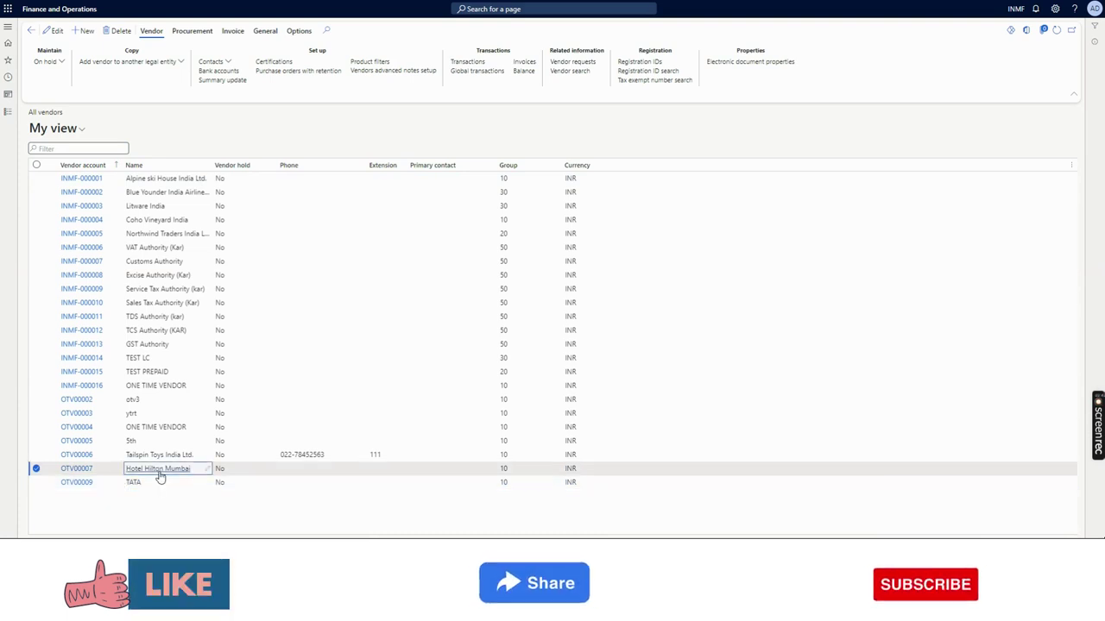
click(160, 482)
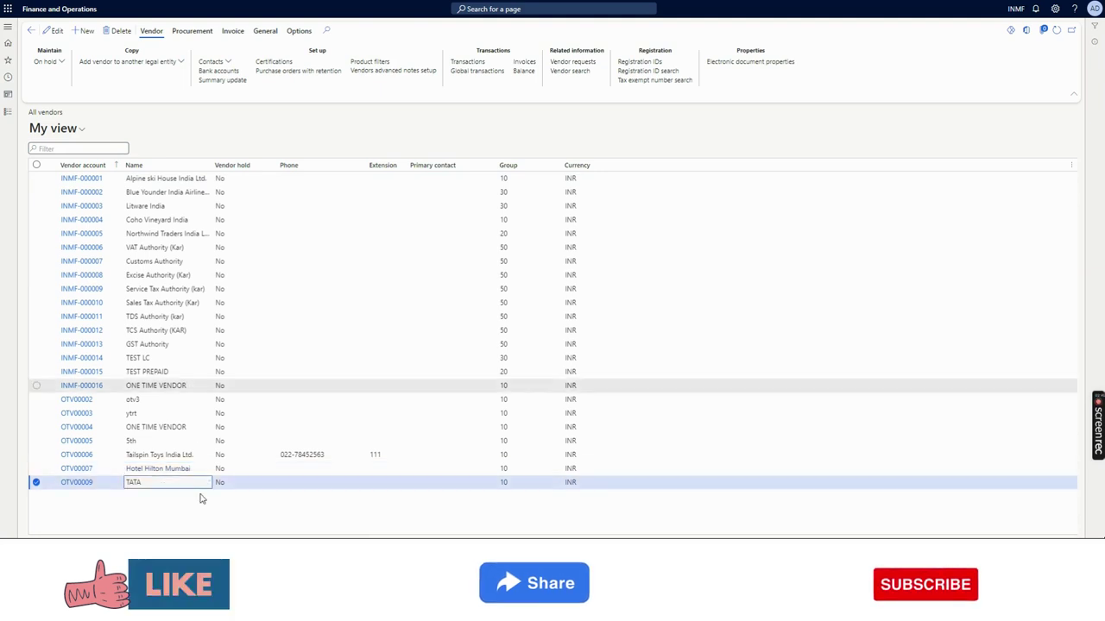
click(239, 472)
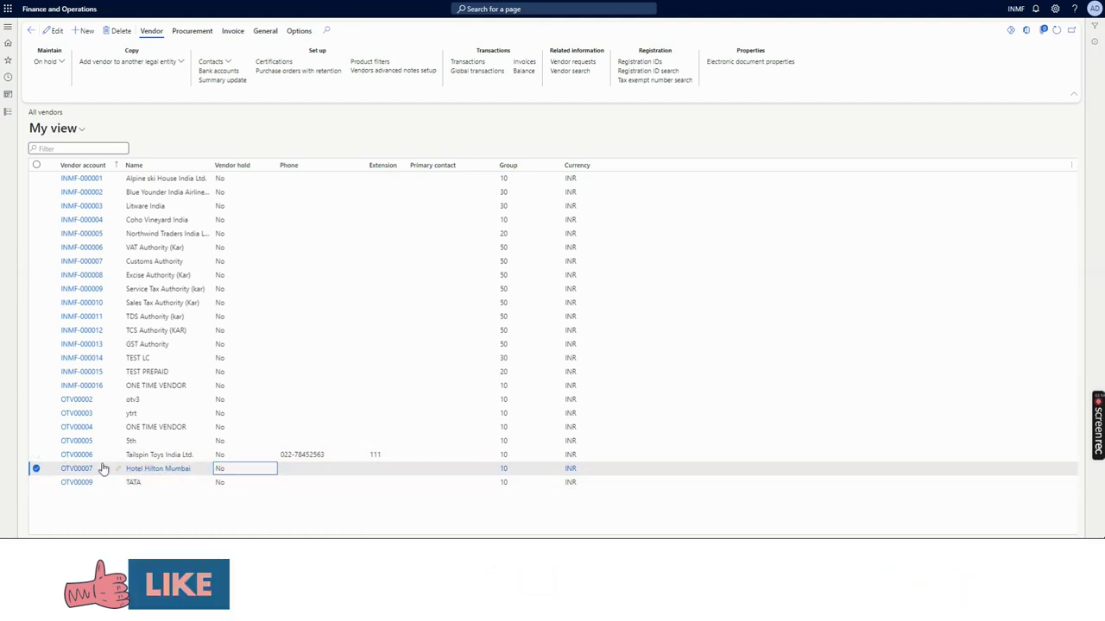
click(161, 483)
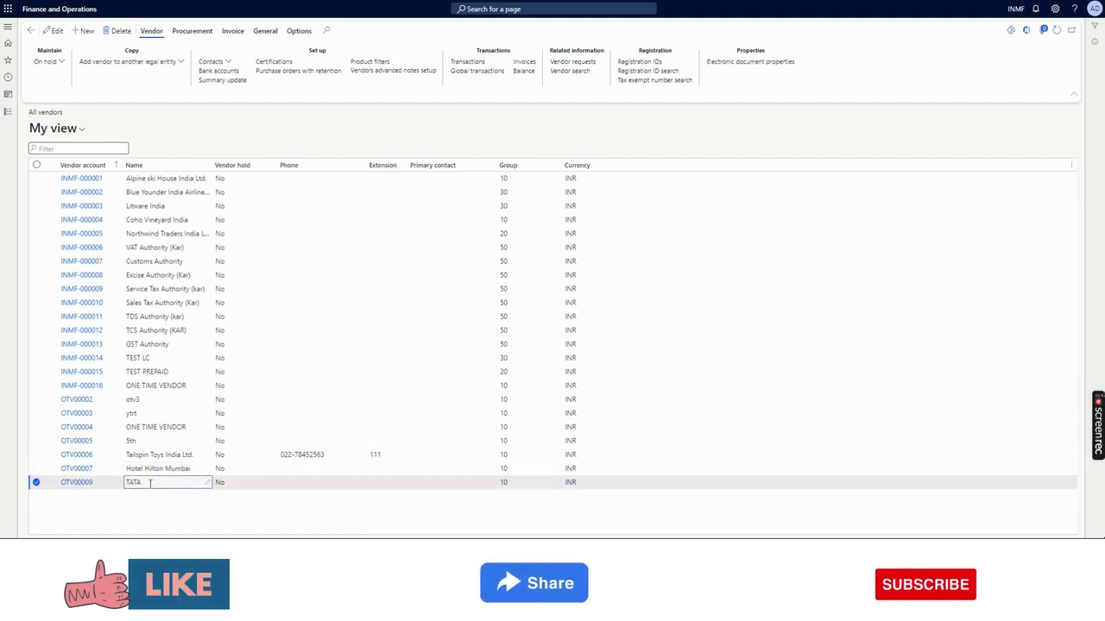
key(Tab)
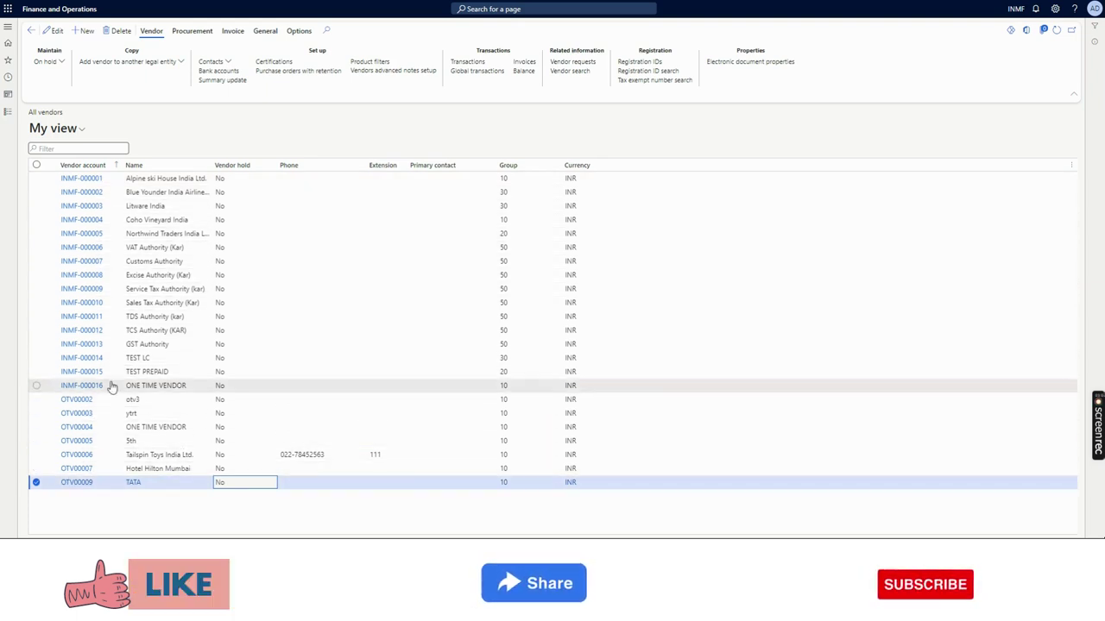
click(162, 399)
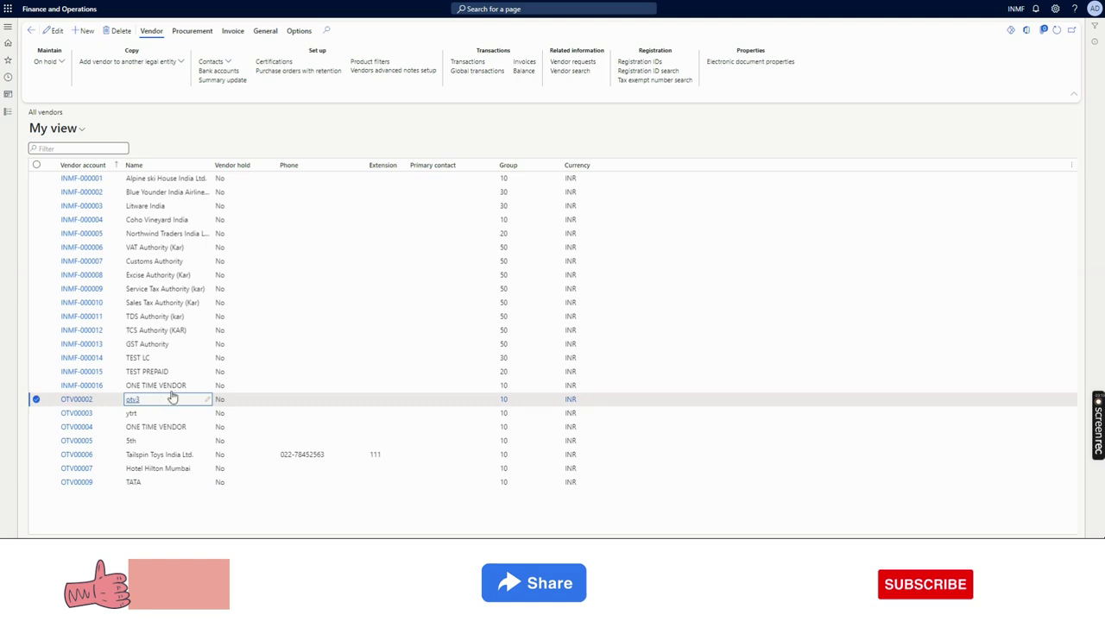
click(246, 403)
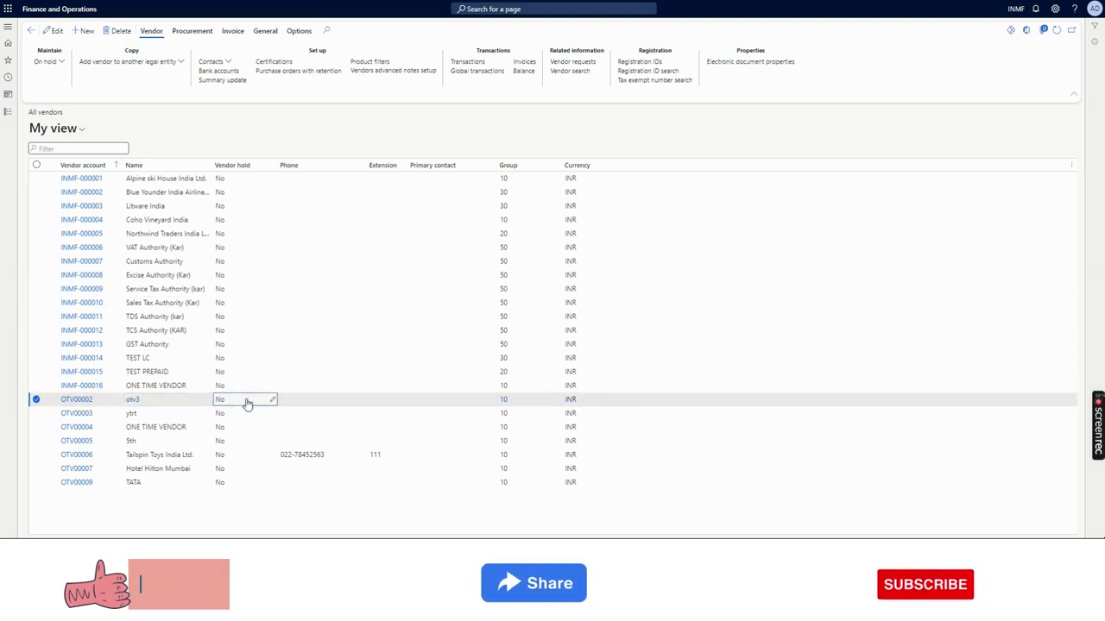